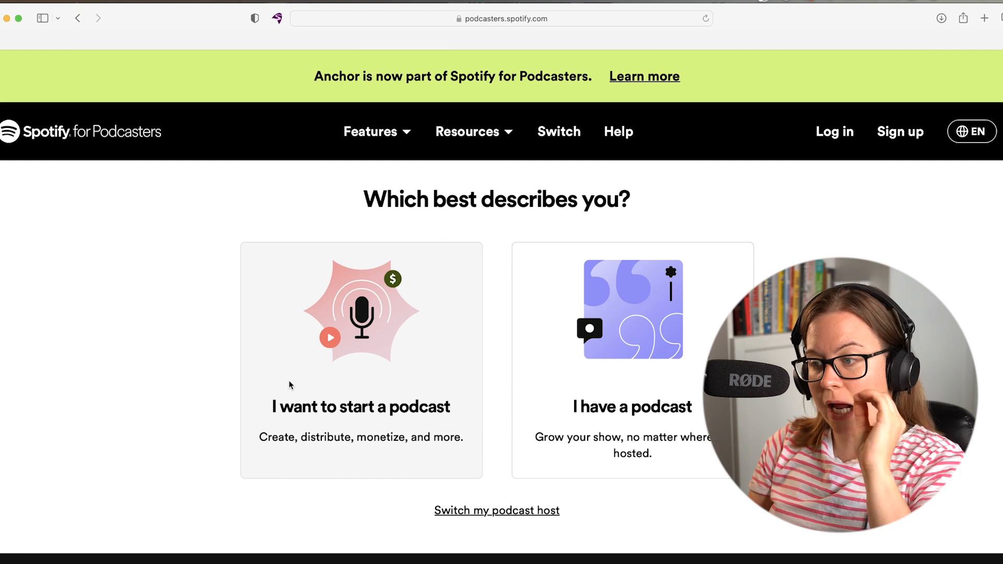
Choose to start a new podcast and go to the Spotify sign-up form for a new account.
{"action": "left_click", "coordinate": [311, 355]}
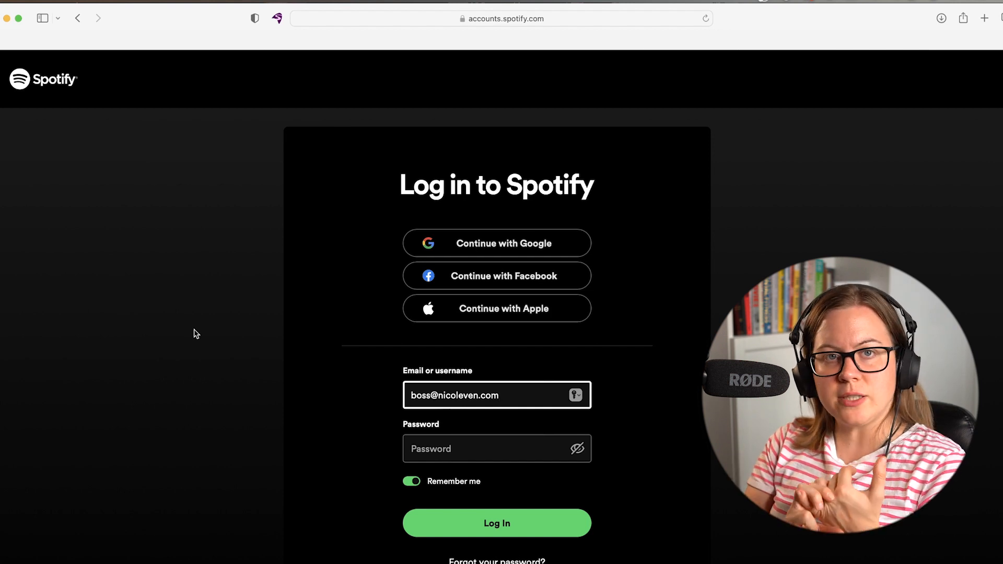
{"action": "scroll", "coordinate": [196, 333], "scroll_direction": "down", "scroll_amount": 3}
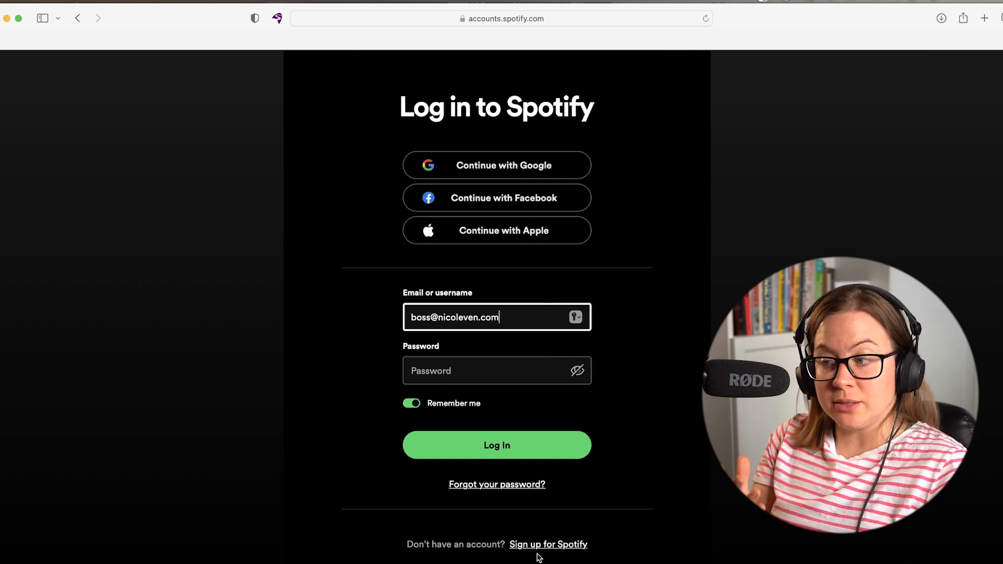
{"action": "left_click", "coordinate": [560, 547]}
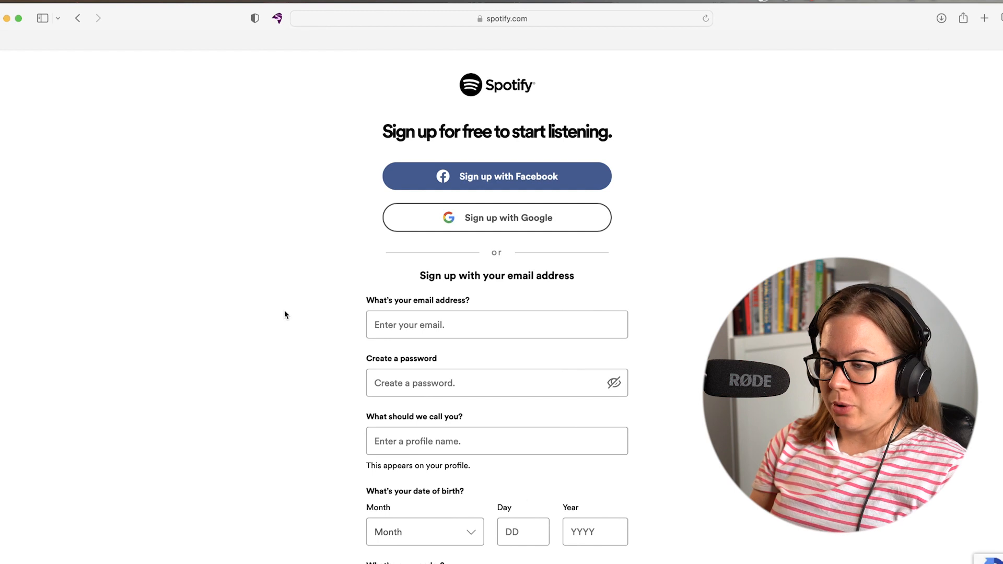
{"action": "left_click", "coordinate": [406, 326]}
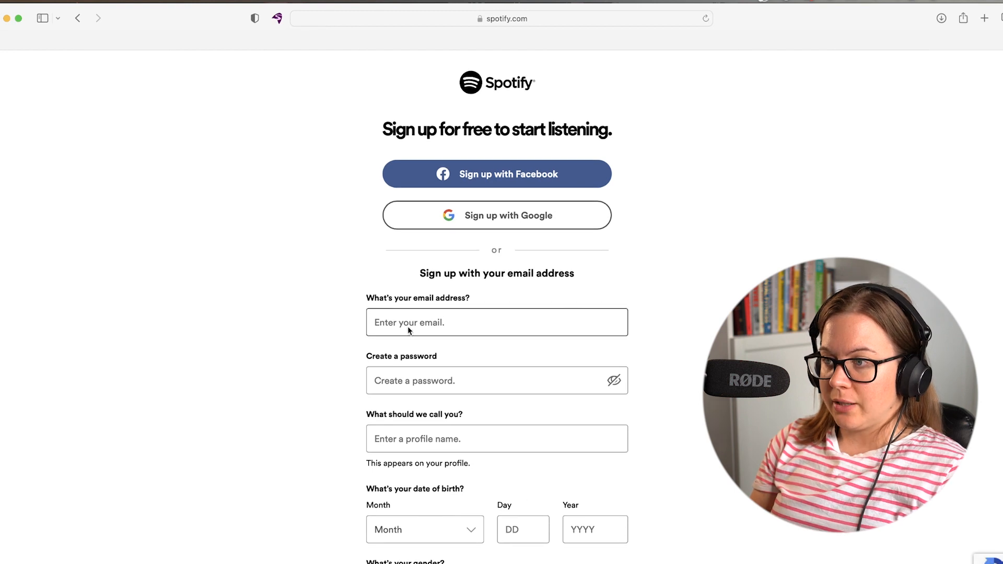
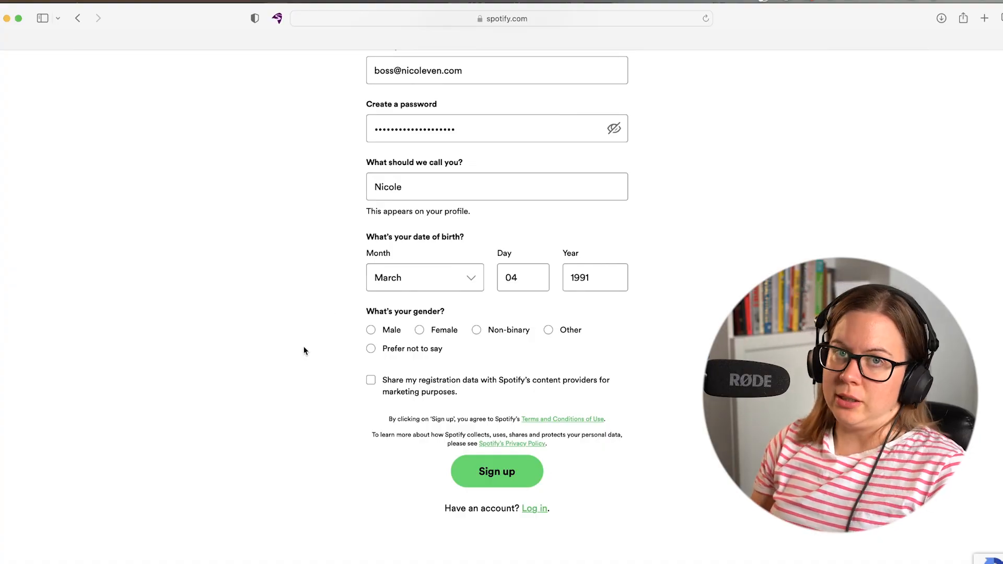
Enter the account e-mail address, password, profile name and date of birth on the sign-up form.
{"action": "scroll", "coordinate": [302, 344], "scroll_direction": "up", "scroll_amount": 1}
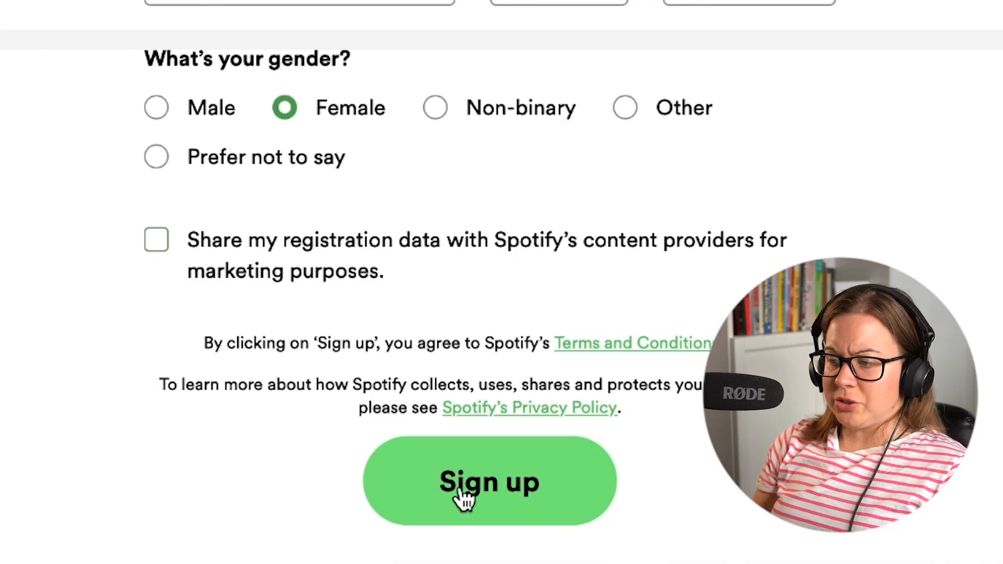
Submit the registration and continue into Spotify for Podcasters as the new user.
{"action": "left_click", "coordinate": [436, 483]}
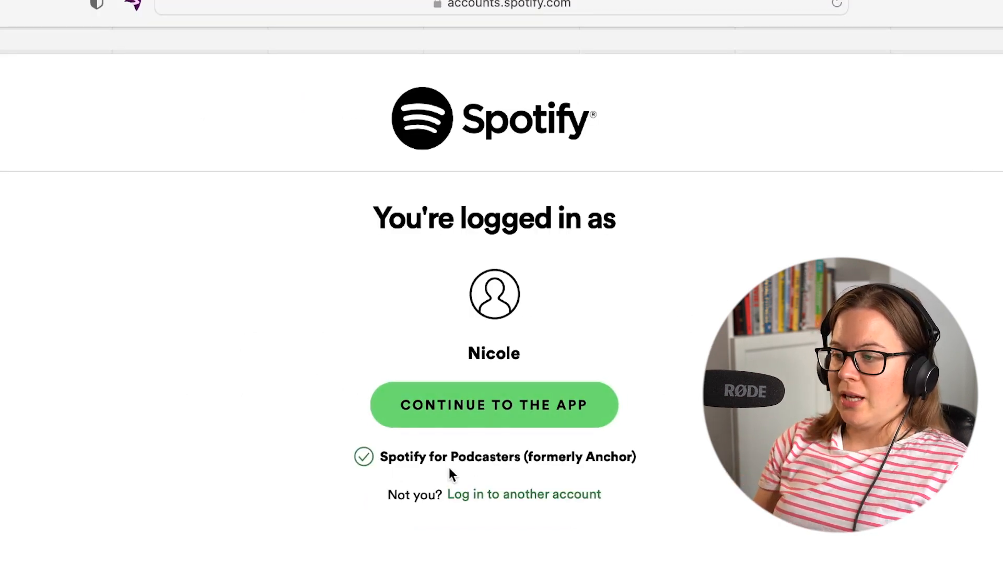
{"action": "left_click", "coordinate": [497, 409]}
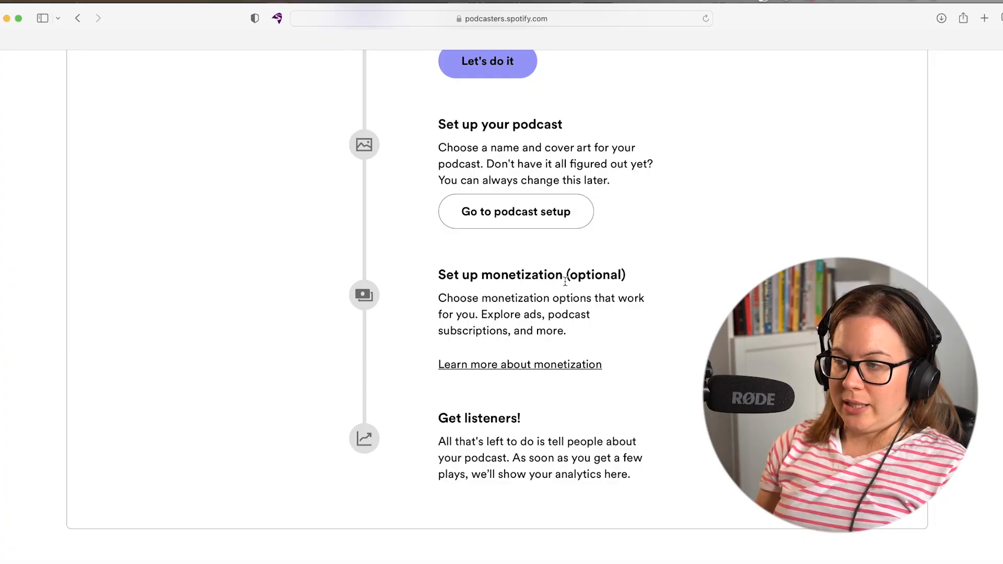
Scroll the welcome page and open the 'Set up your podcast' form.
{"action": "scroll", "coordinate": [287, 287], "scroll_direction": "up", "scroll_amount": 3}
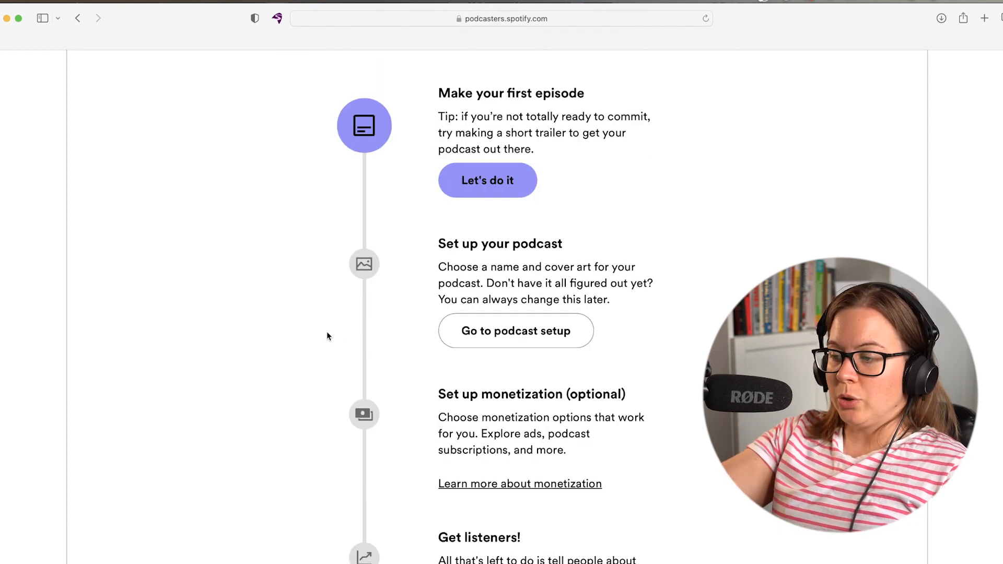
{"action": "scroll", "coordinate": [464, 349], "scroll_direction": "up", "scroll_amount": 5}
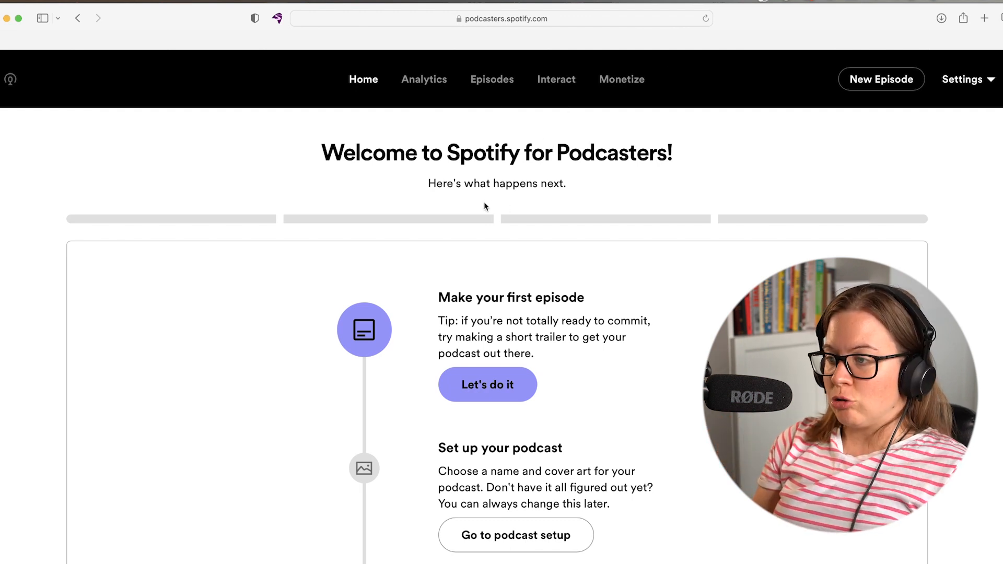
{"action": "scroll", "coordinate": [484, 206], "scroll_direction": "down", "scroll_amount": 8}
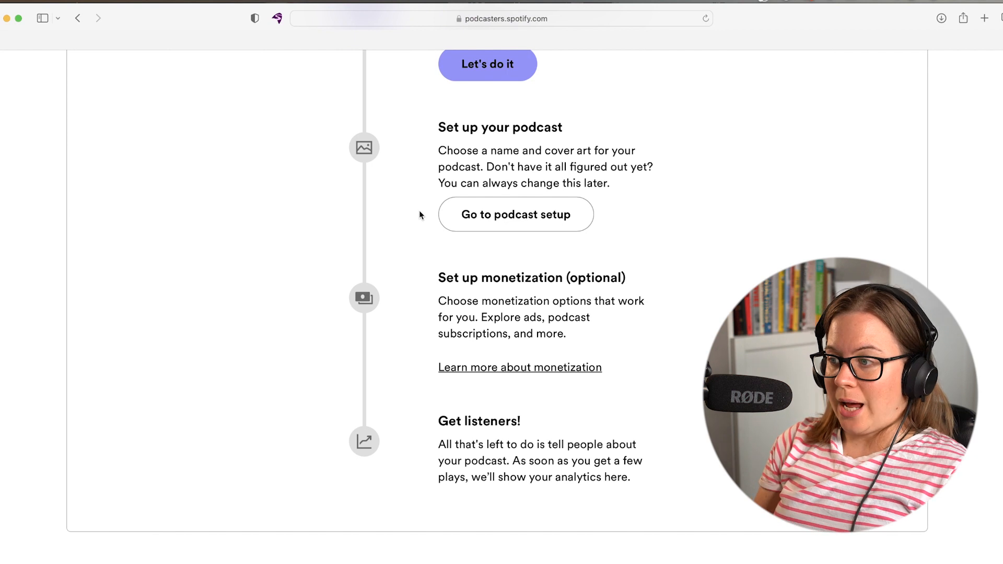
{"action": "left_click", "coordinate": [502, 216]}
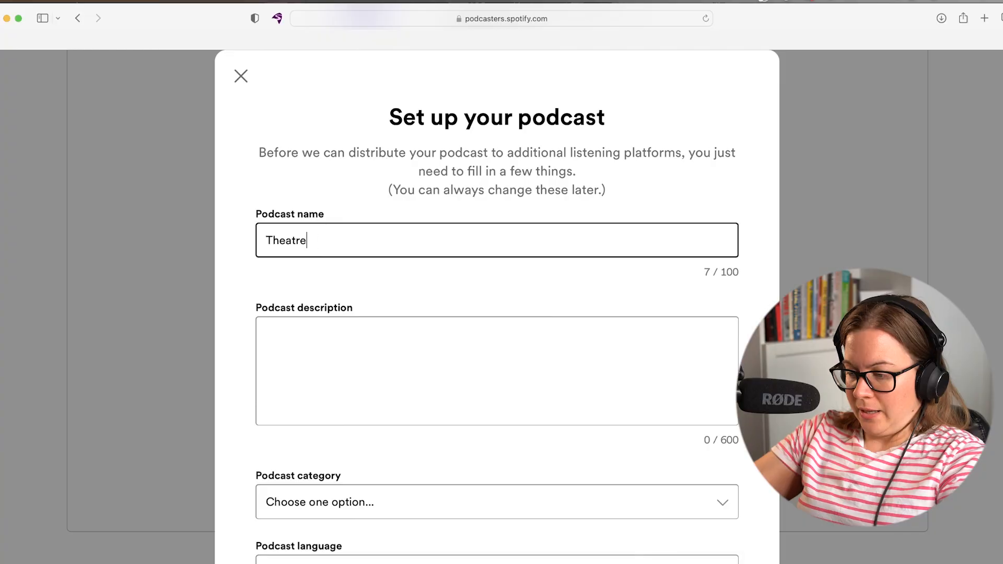
Complete the podcast name 'Theatre addict in London' and paste the West End reviews description.
{"action": "type", "text": "addict"}
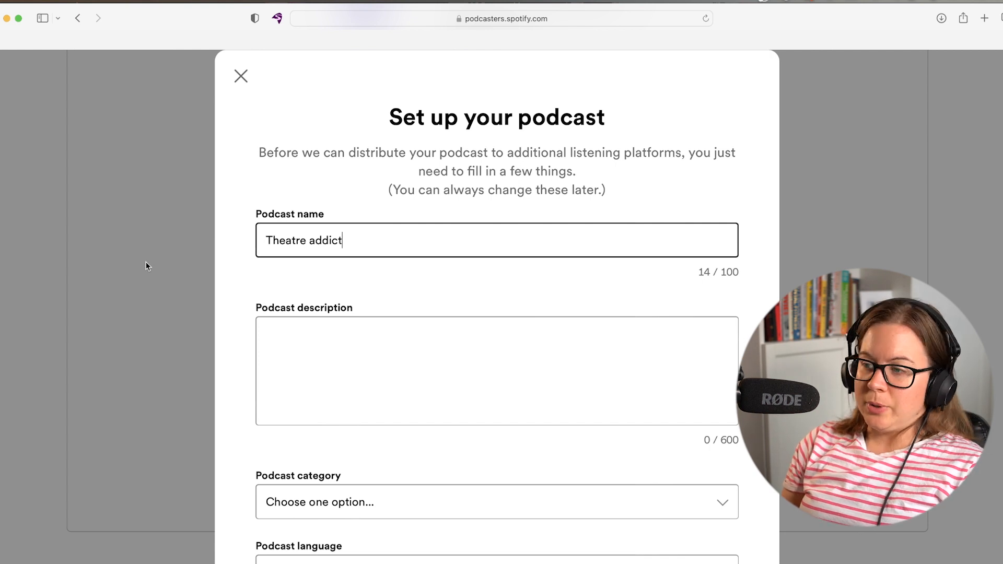
{"action": "type", "text": "in London"}
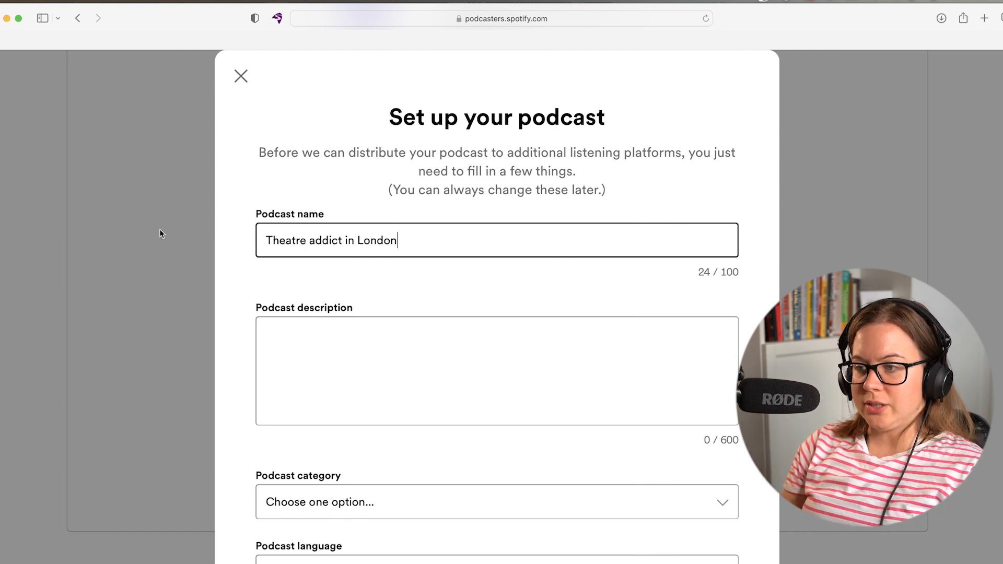
{"action": "key", "text": "Tab"}
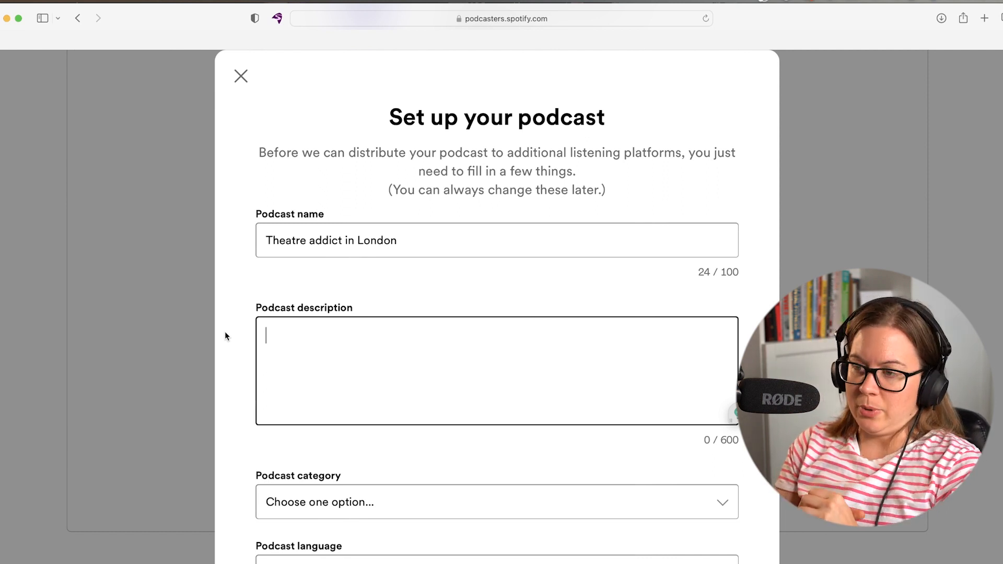
{"action": "type", "text": "I'm Nicole living in London bringing you the reviews of the hottest West End shows from plays to musicals. Tune in every Tuesday!"}
Choose the Performing Arts category and English language, then submit the podcast setup.
{"action": "scroll", "coordinate": [378, 350], "scroll_direction": "down", "scroll_amount": 3}
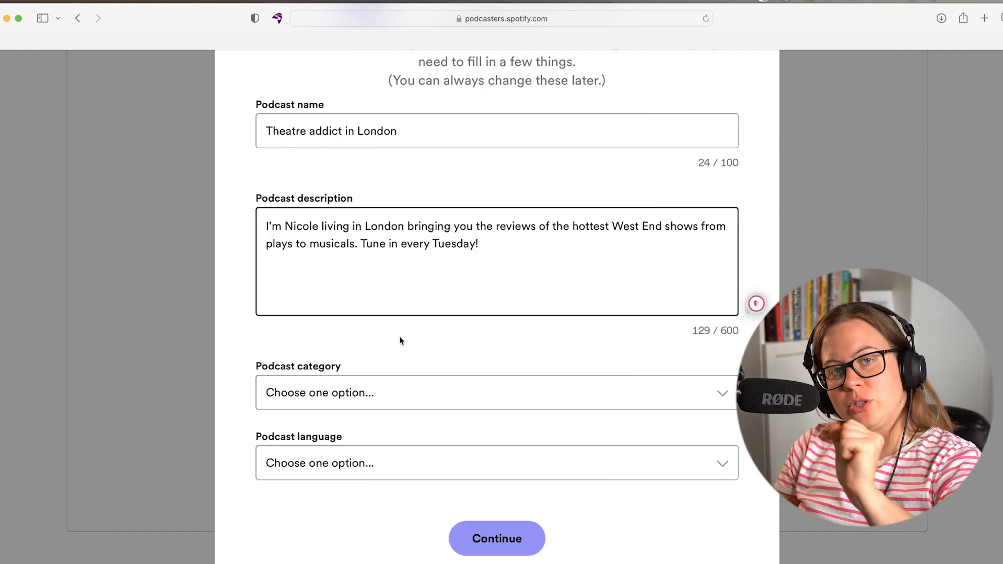
{"action": "left_click", "coordinate": [421, 399]}
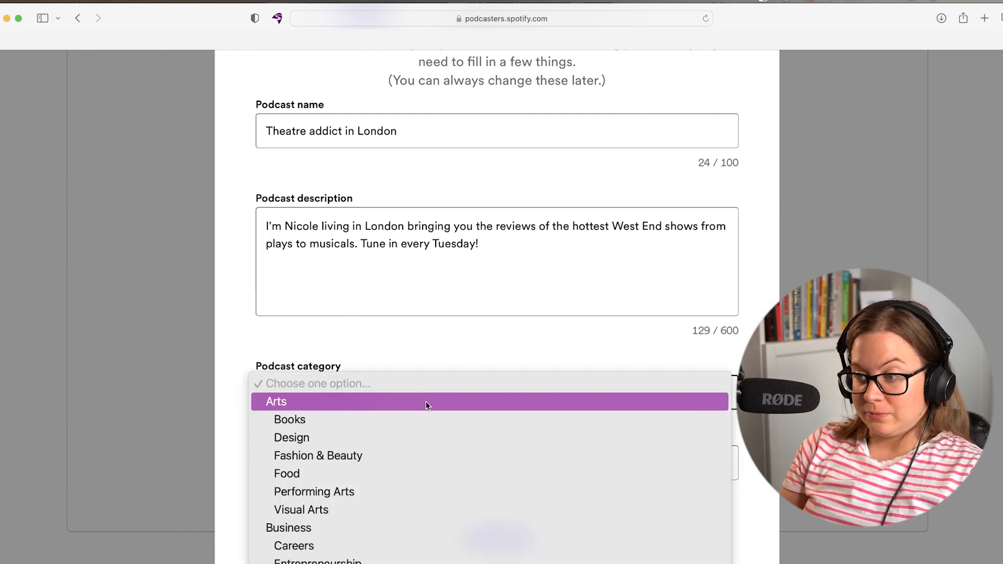
{"action": "scroll", "coordinate": [427, 406], "scroll_direction": "down", "scroll_amount": 4}
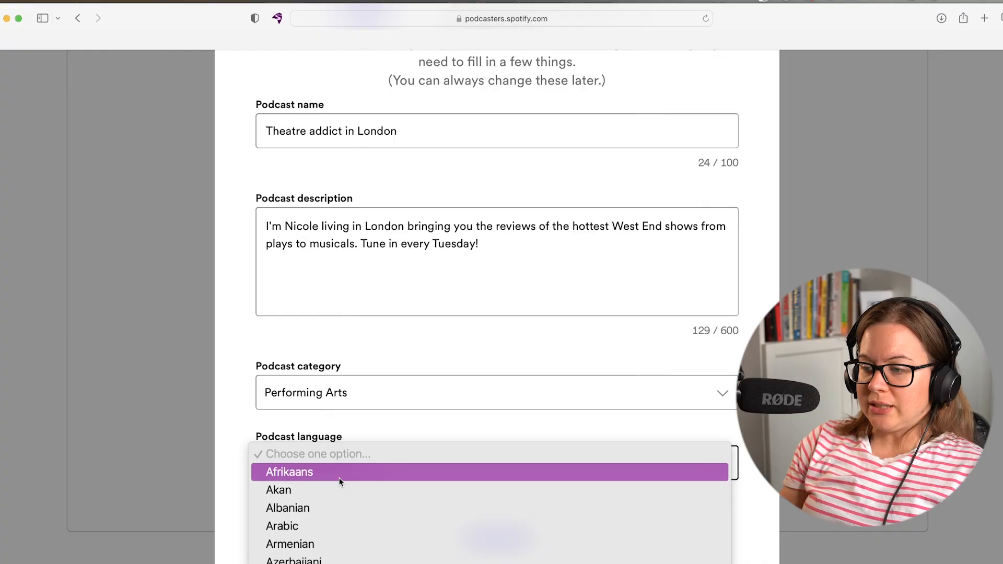
{"action": "key", "text": "e"}
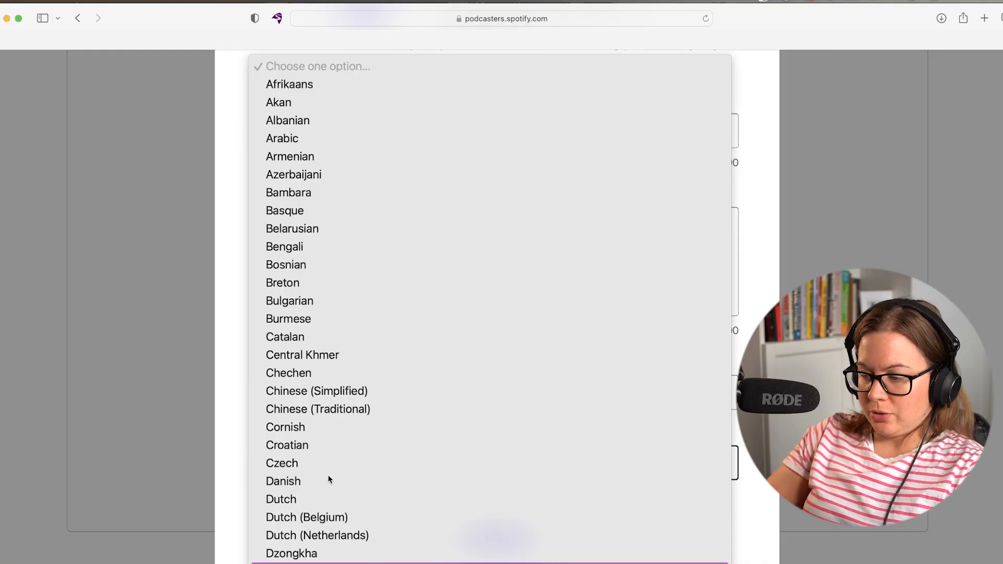
{"action": "key", "text": "Return"}
{"action": "left_click", "coordinate": [512, 538]}
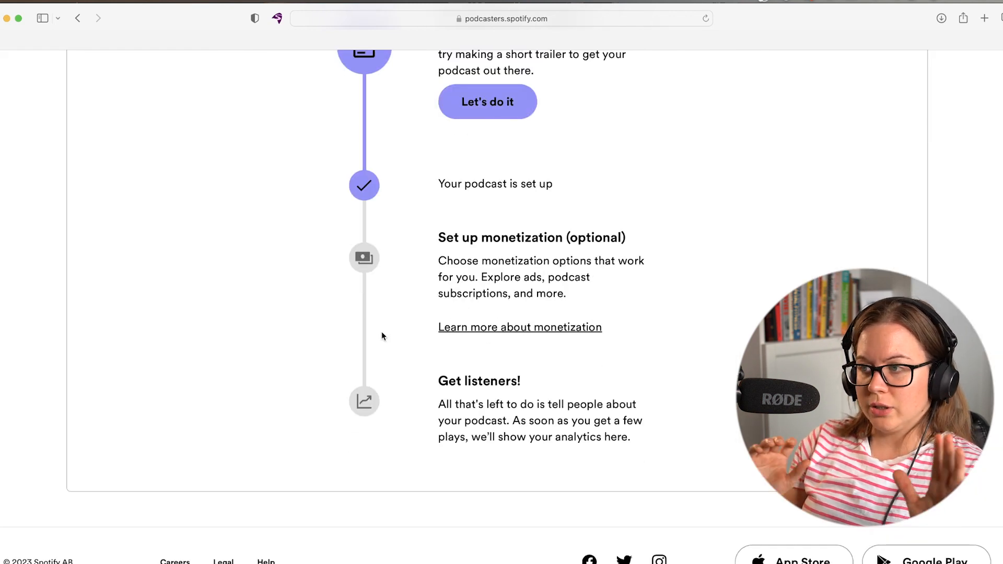
{"action": "scroll", "coordinate": [689, 259], "scroll_direction": "up", "scroll_amount": 5}
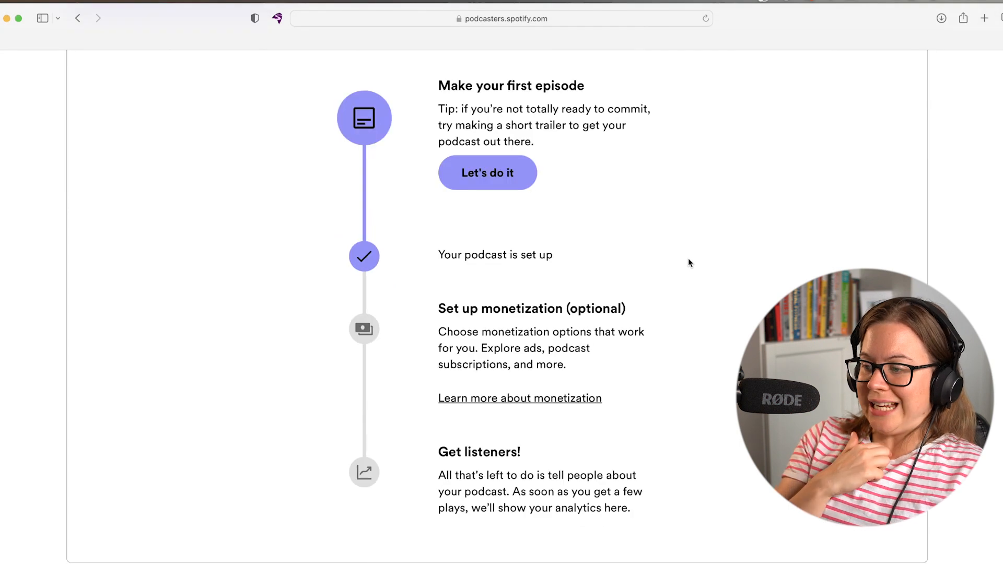
{"action": "scroll", "coordinate": [745, 202], "scroll_direction": "up", "scroll_amount": 3}
{"action": "left_click", "coordinate": [986, 89]}
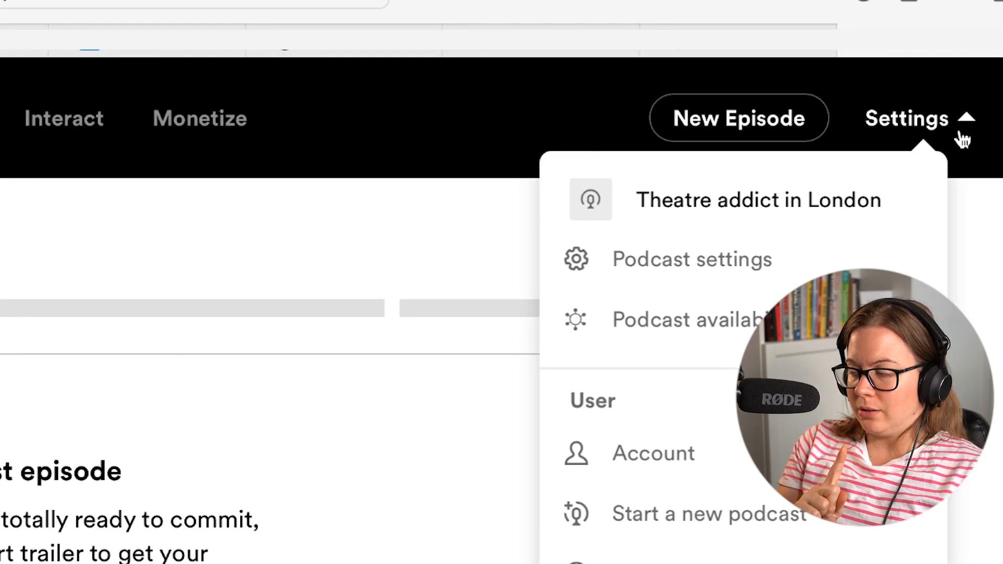
{"action": "left_click", "coordinate": [851, 157]}
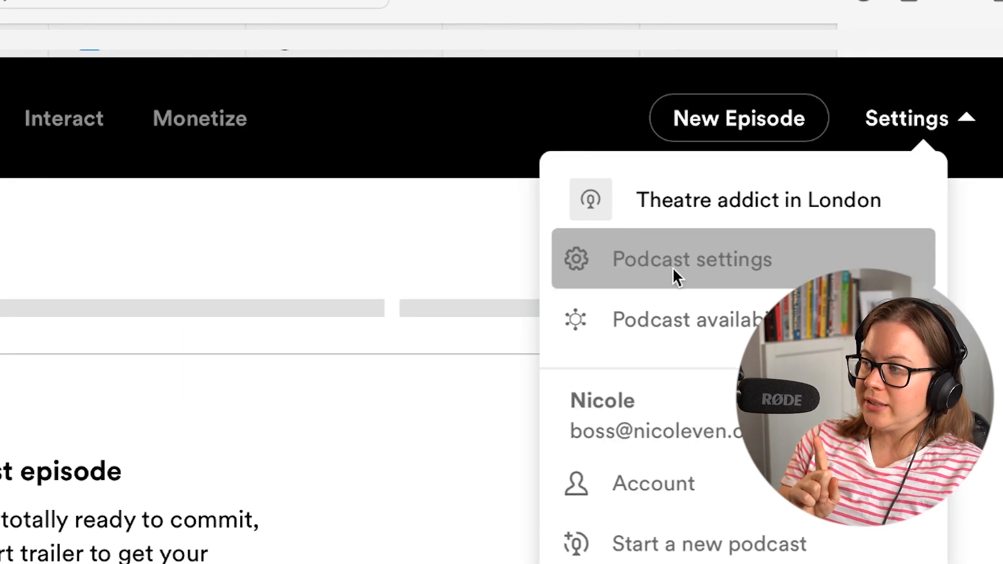
{"action": "scroll", "coordinate": [180, 335], "scroll_direction": "down", "scroll_amount": 2}
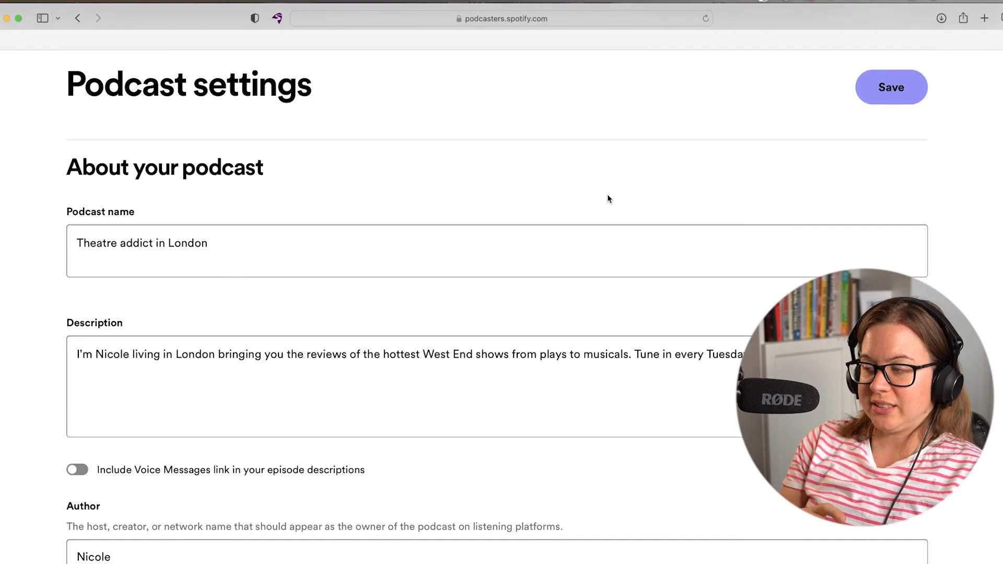
{"action": "scroll", "coordinate": [607, 199], "scroll_direction": "down", "scroll_amount": 10}
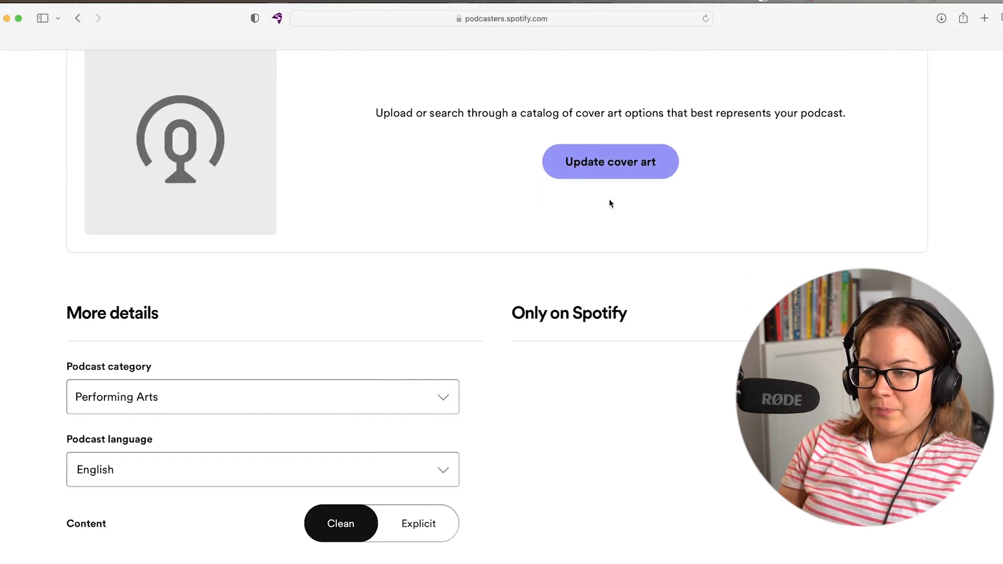
{"action": "scroll", "coordinate": [610, 204], "scroll_direction": "up", "scroll_amount": 5}
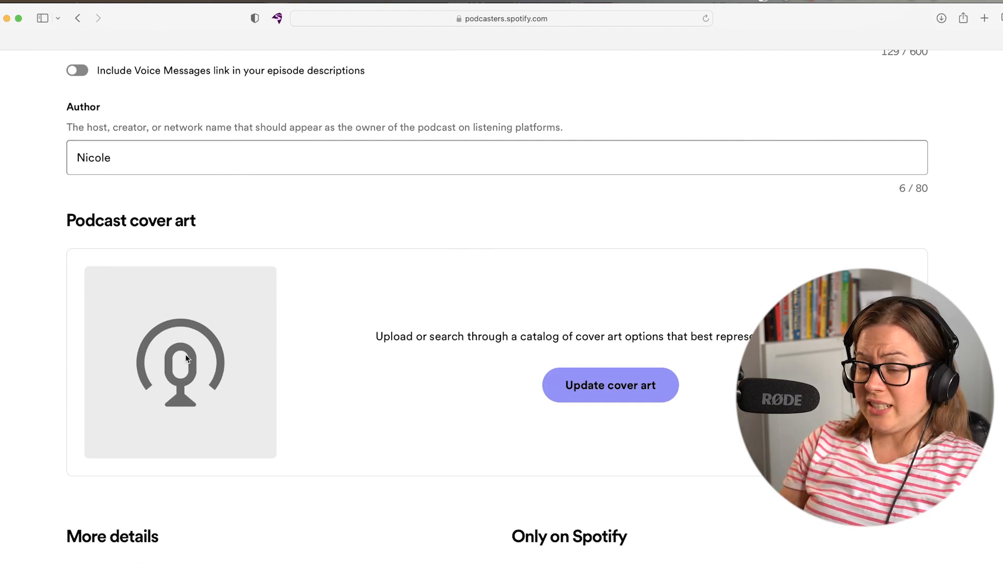
{"action": "scroll", "coordinate": [116, 357], "scroll_direction": "up", "scroll_amount": 10}
{"action": "scroll", "coordinate": [114, 352], "scroll_direction": "down", "scroll_amount": 20}
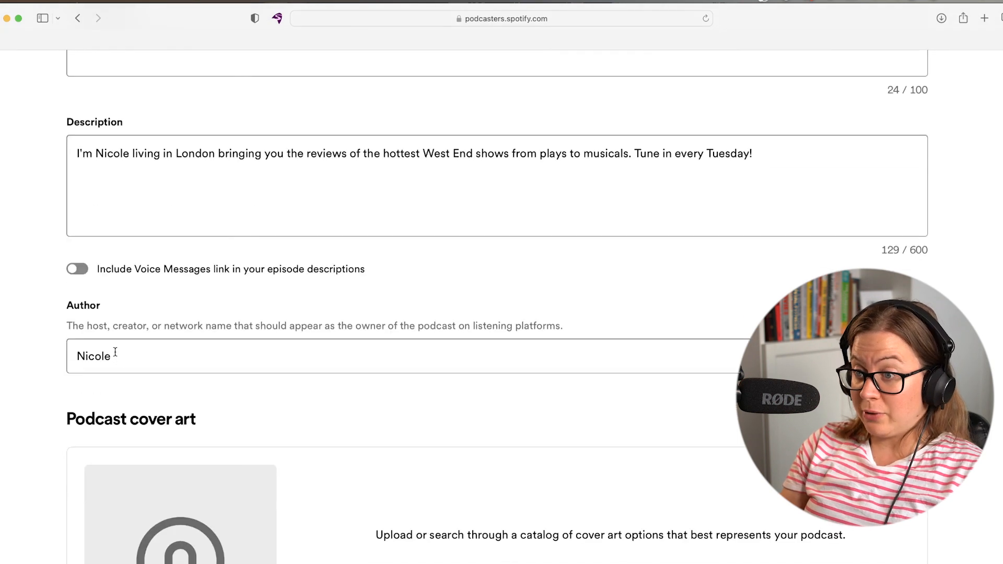
{"action": "scroll", "coordinate": [131, 345], "scroll_direction": "down", "scroll_amount": 5}
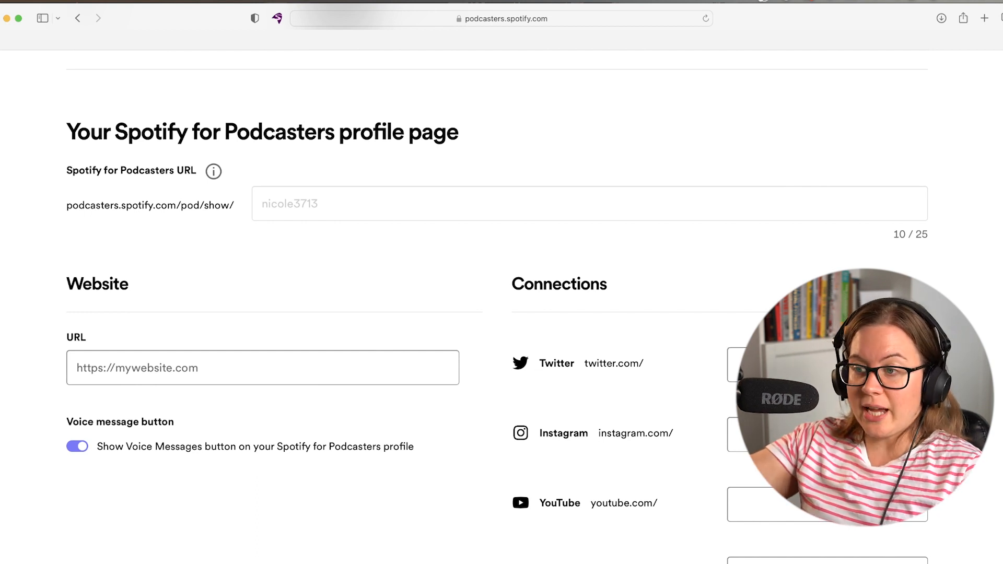
{"action": "scroll", "coordinate": [309, 297], "scroll_direction": "up", "scroll_amount": 10}
{"action": "scroll", "coordinate": [311, 296], "scroll_direction": "down", "scroll_amount": 2}
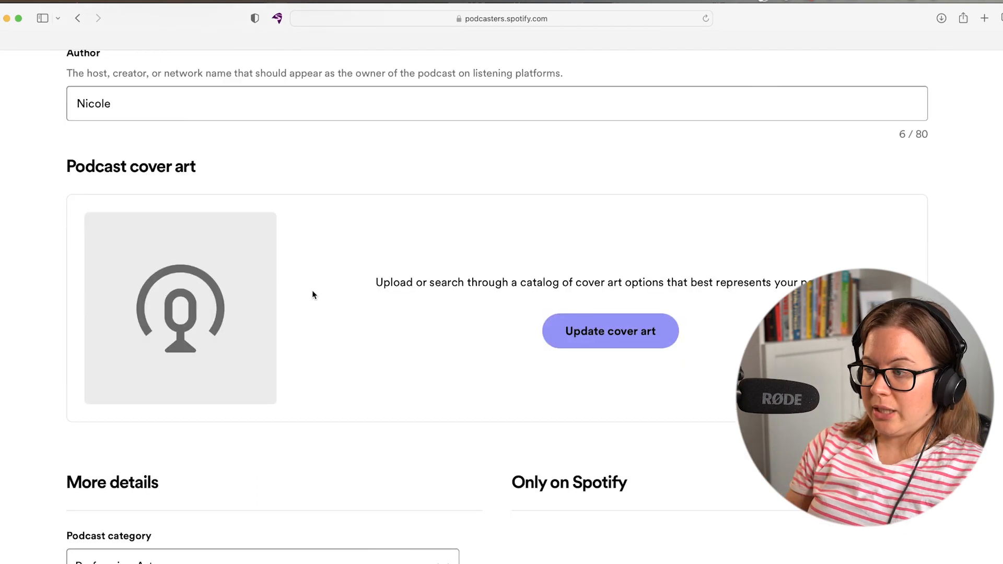
Upload a photo as cover art, zoom the crop slightly, and set the cover text font to Bangers.
{"action": "left_click", "coordinate": [603, 349]}
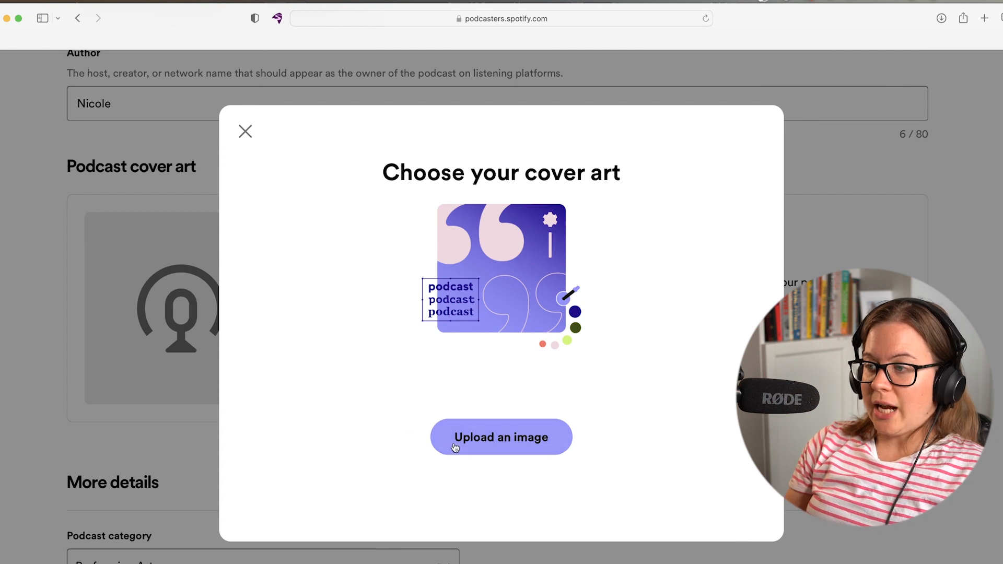
{"action": "left_click", "coordinate": [517, 439]}
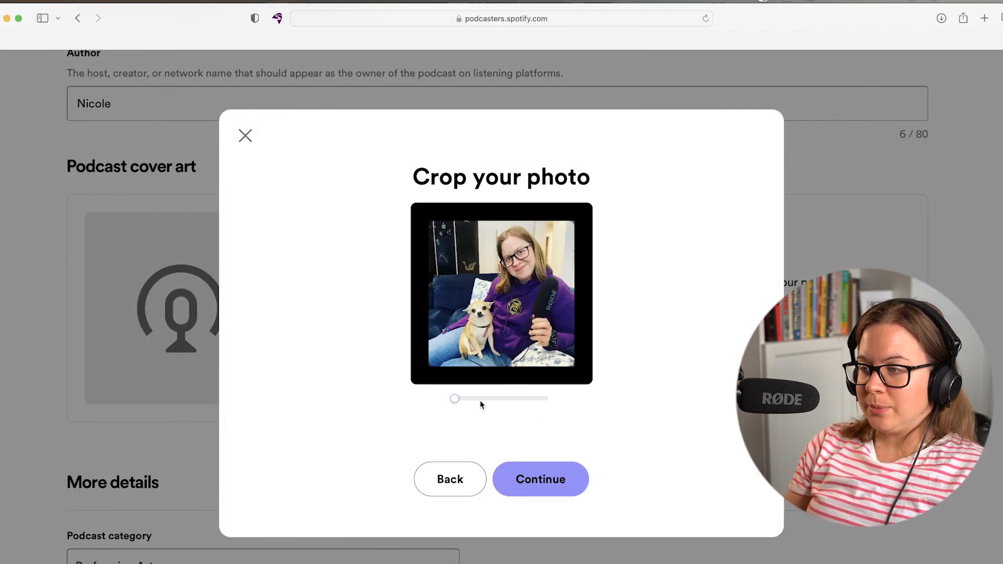
{"action": "left_click_drag", "start_coordinate": [455, 400], "coordinate": [459, 398]}
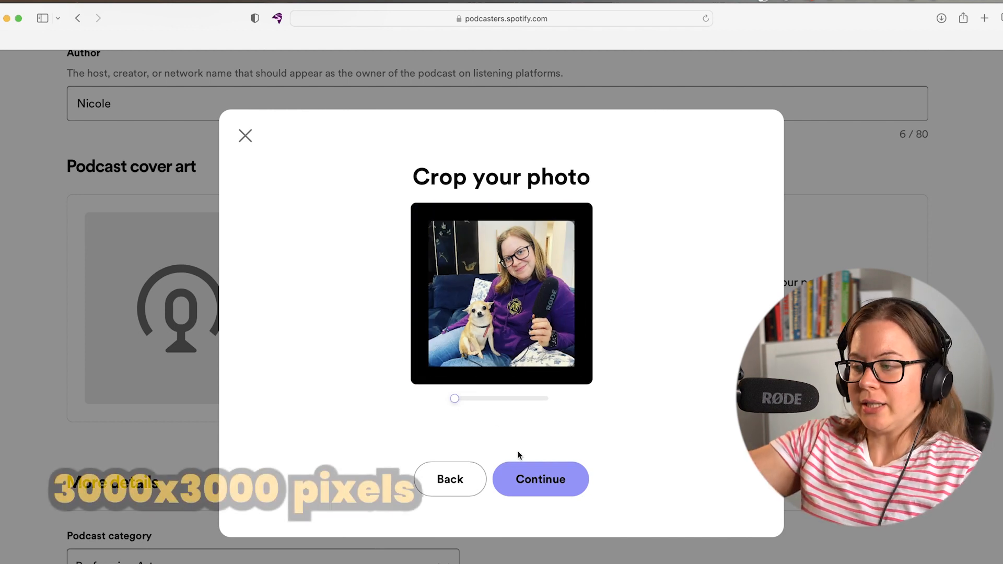
{"action": "left_click", "coordinate": [536, 480]}
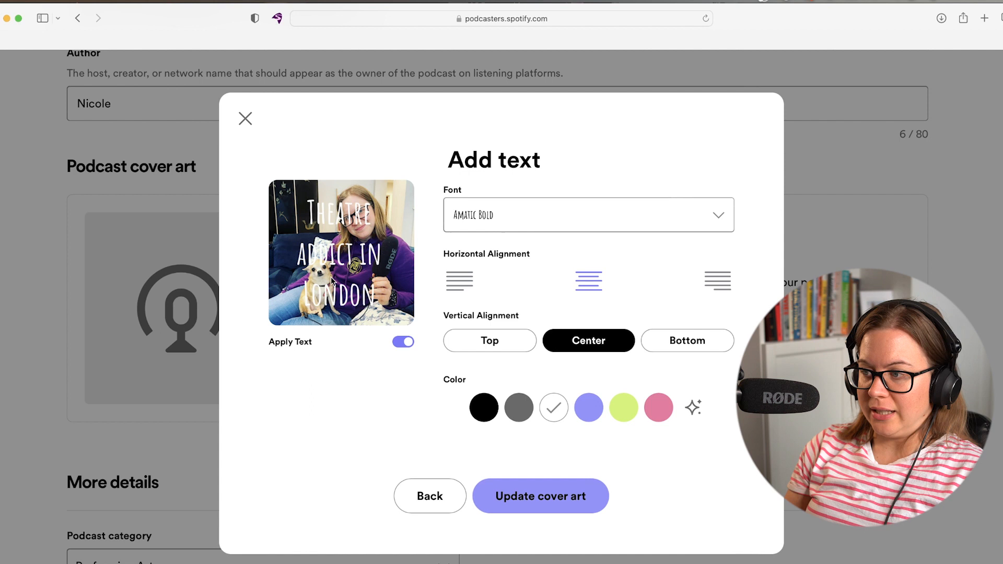
{"action": "left_click", "coordinate": [476, 214]}
{"action": "left_click", "coordinate": [506, 339]}
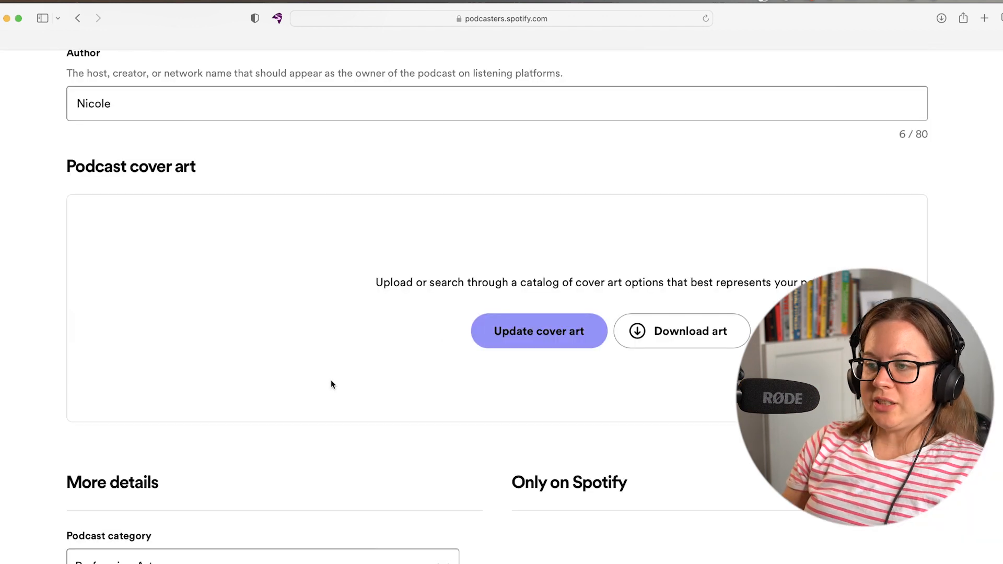
Review the settings, including the website URL and Instagram fields, then save the podcast settings.
{"action": "scroll", "coordinate": [355, 314], "scroll_direction": "down", "scroll_amount": 2}
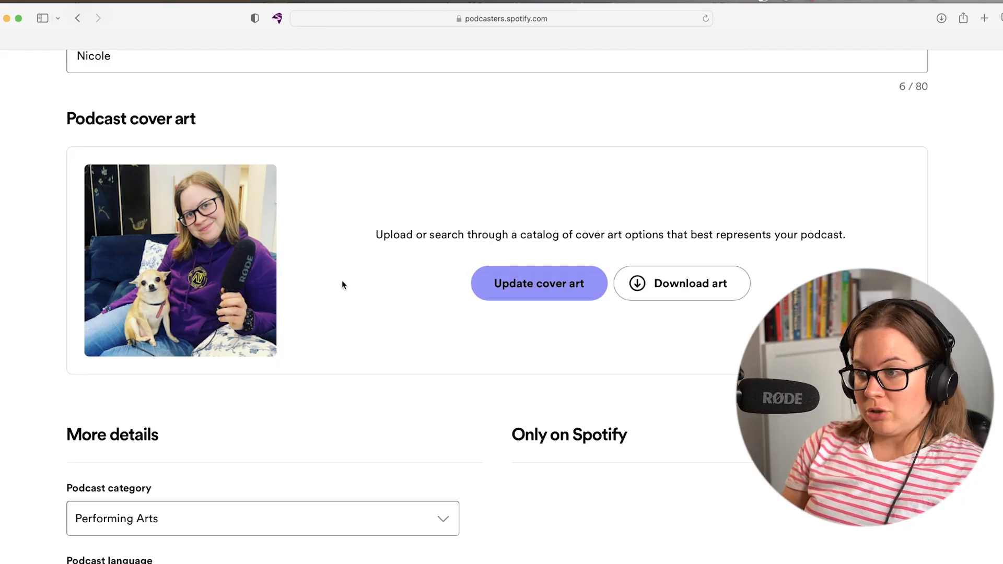
{"action": "scroll", "coordinate": [503, 336], "scroll_direction": "down", "scroll_amount": 1}
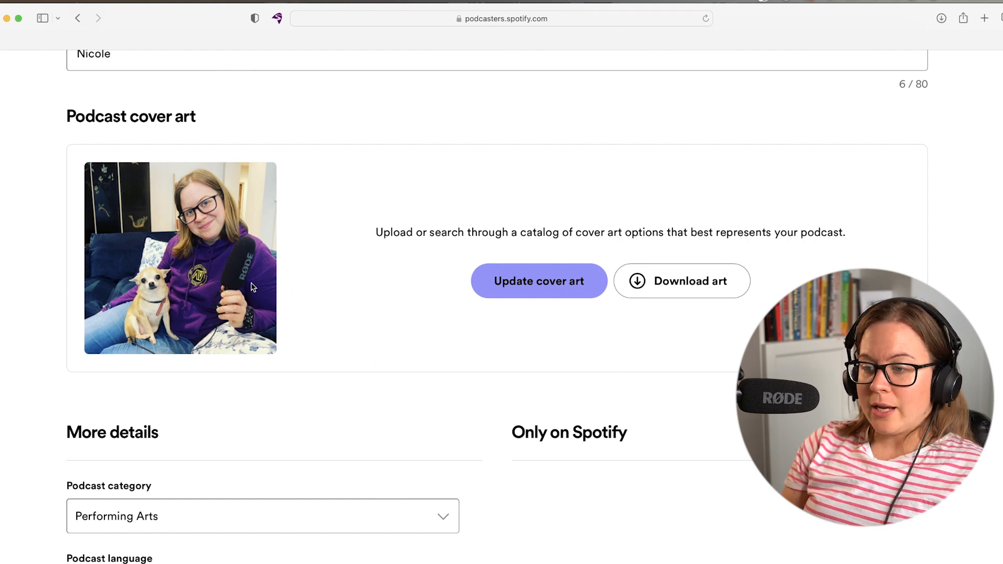
{"action": "scroll", "coordinate": [320, 323], "scroll_direction": "down", "scroll_amount": 10}
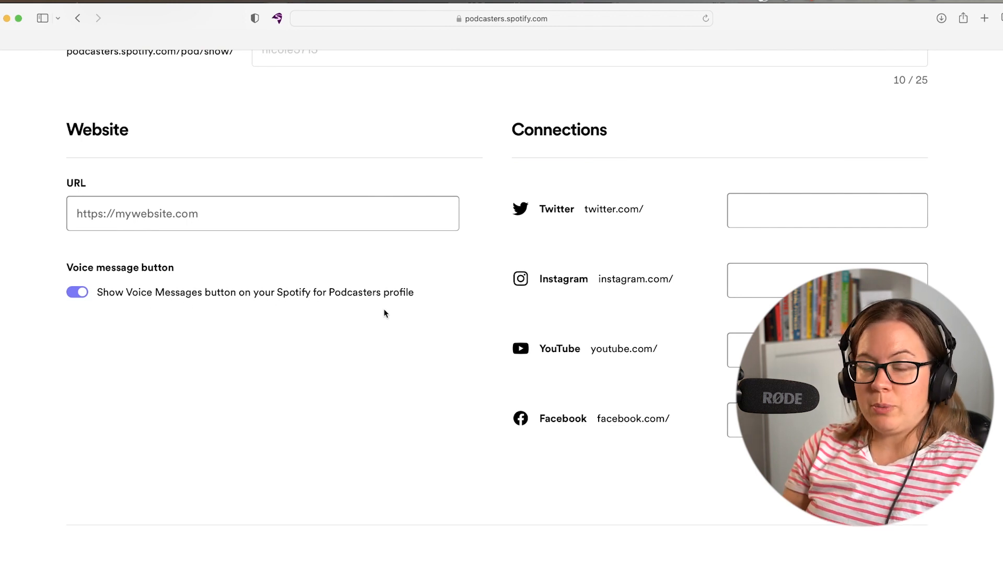
{"action": "left_click", "coordinate": [179, 216]}
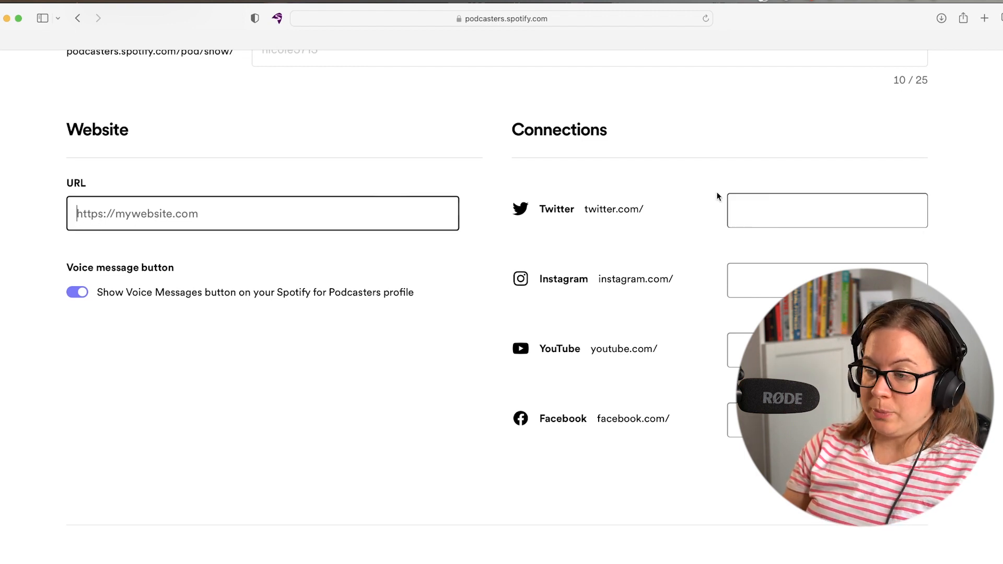
{"action": "left_click", "coordinate": [744, 276]}
{"action": "scroll", "coordinate": [456, 370], "scroll_direction": "down", "scroll_amount": 6}
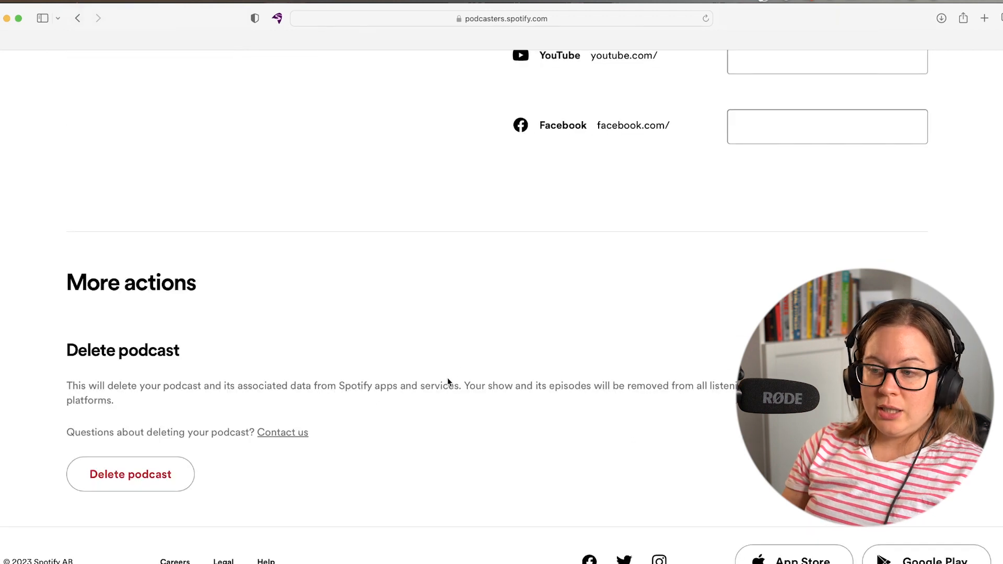
{"action": "scroll", "coordinate": [571, 340], "scroll_direction": "up", "scroll_amount": 15}
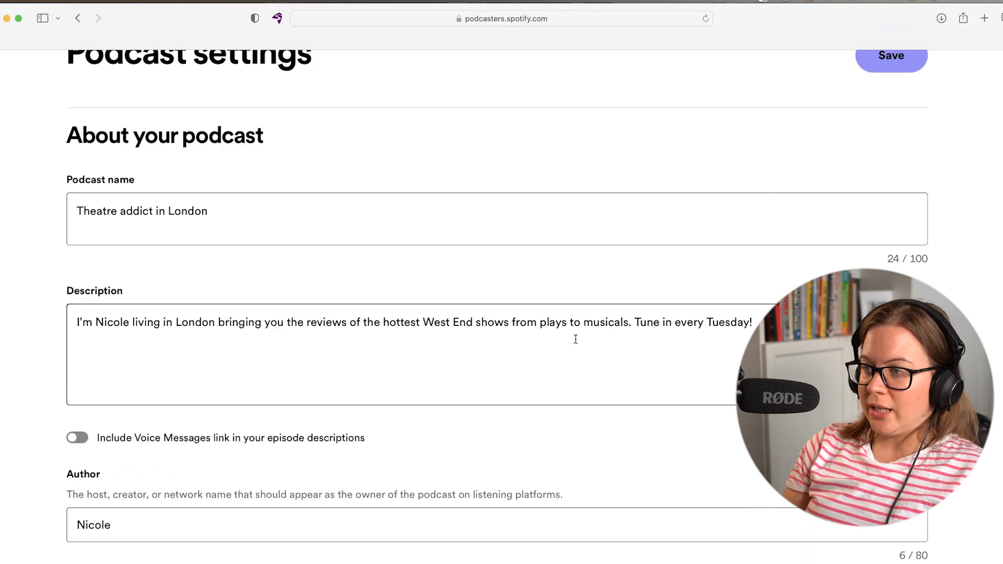
{"action": "left_click", "coordinate": [891, 162]}
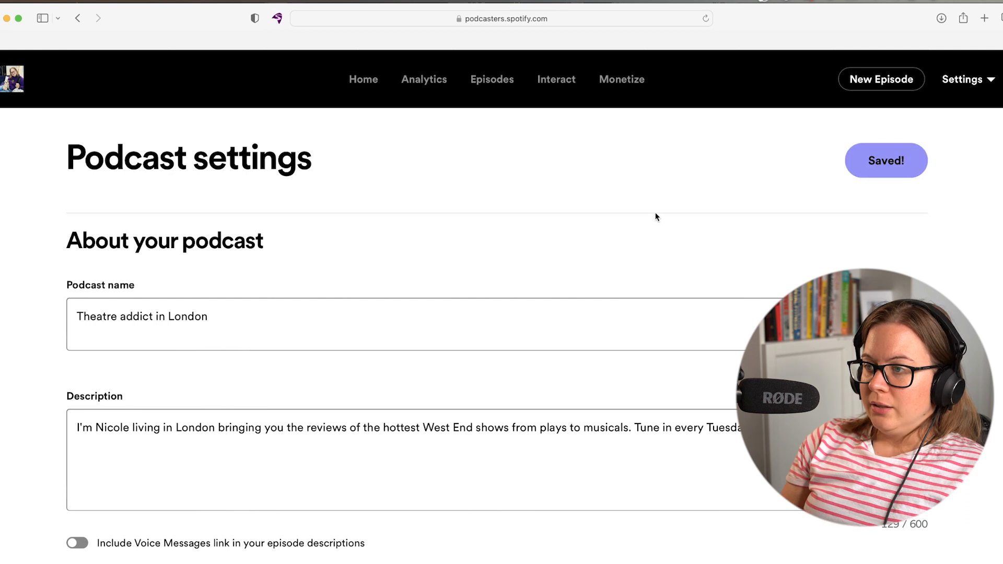
Return to Home and look through the getting-started steps.
{"action": "left_click", "coordinate": [350, 79]}
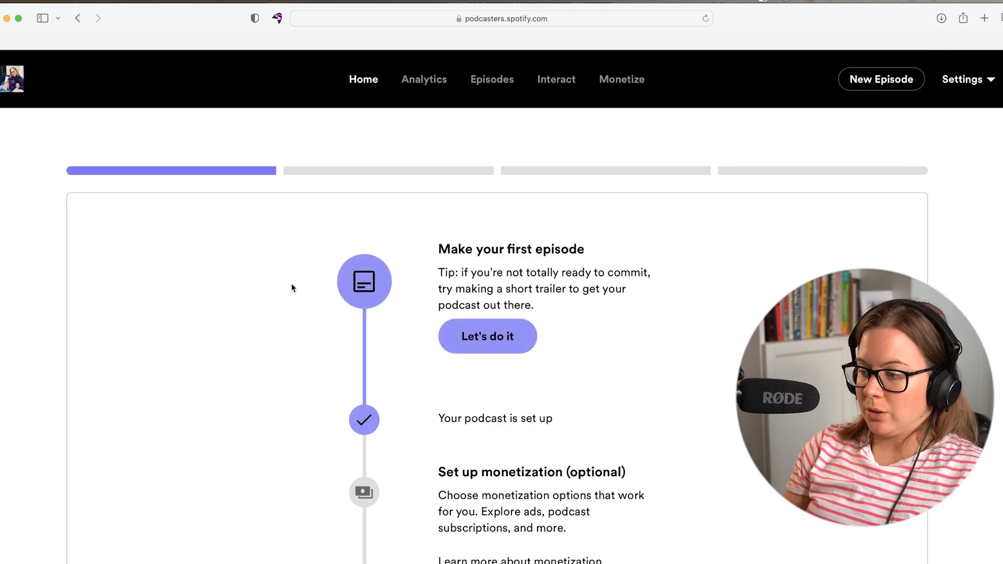
{"action": "scroll", "coordinate": [329, 414], "scroll_direction": "down", "scroll_amount": 5}
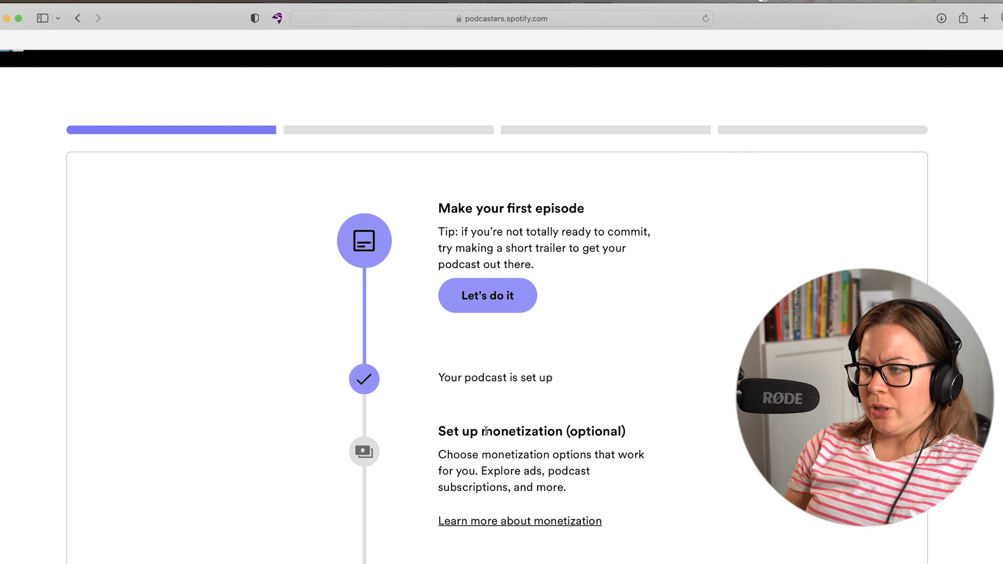
{"action": "left_click_drag", "start_coordinate": [621, 243], "coordinate": [514, 230]}
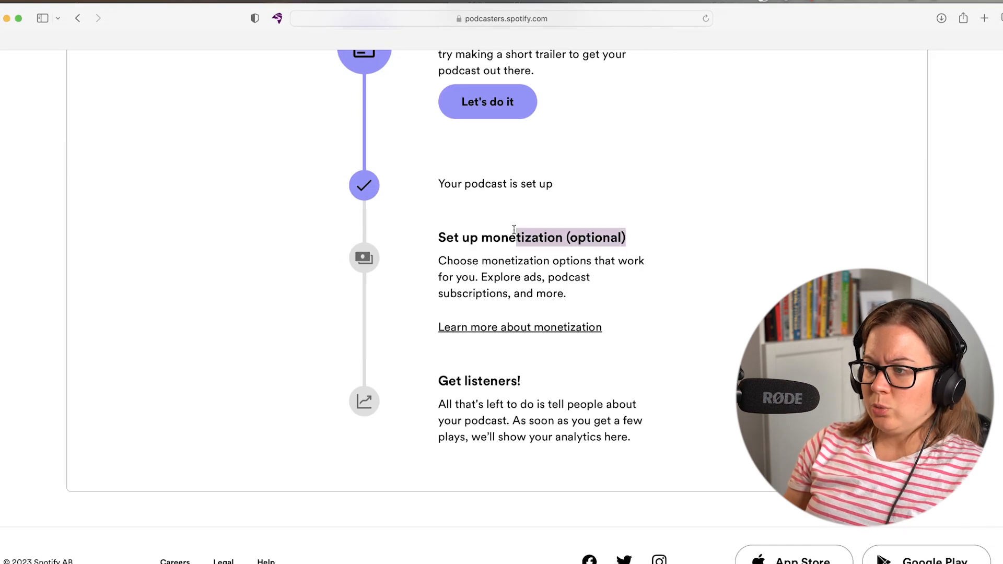
{"action": "scroll", "coordinate": [511, 286], "scroll_direction": "up", "scroll_amount": 5}
{"action": "left_click", "coordinate": [715, 287]}
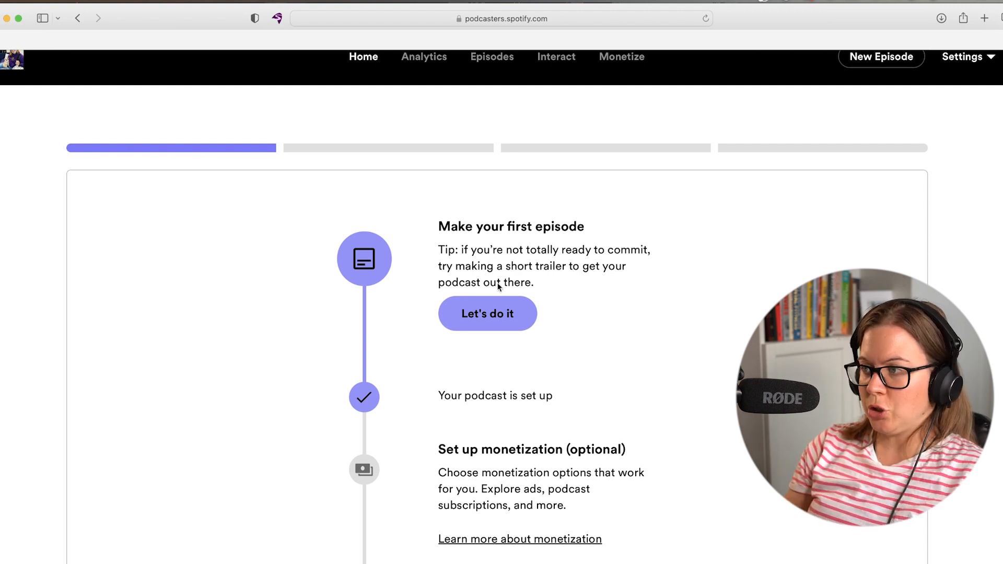
Start the first episode with 'Let's do it' under Make your first episode.
{"action": "left_click", "coordinate": [479, 321]}
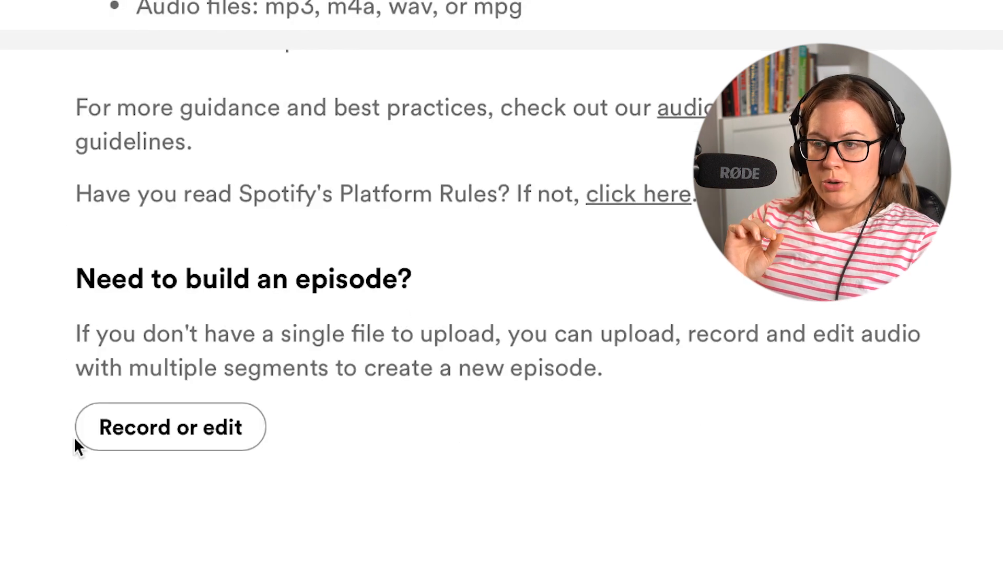
Choose in-browser recording under Record or edit and allow the site microphone access.
{"action": "left_click", "coordinate": [151, 438]}
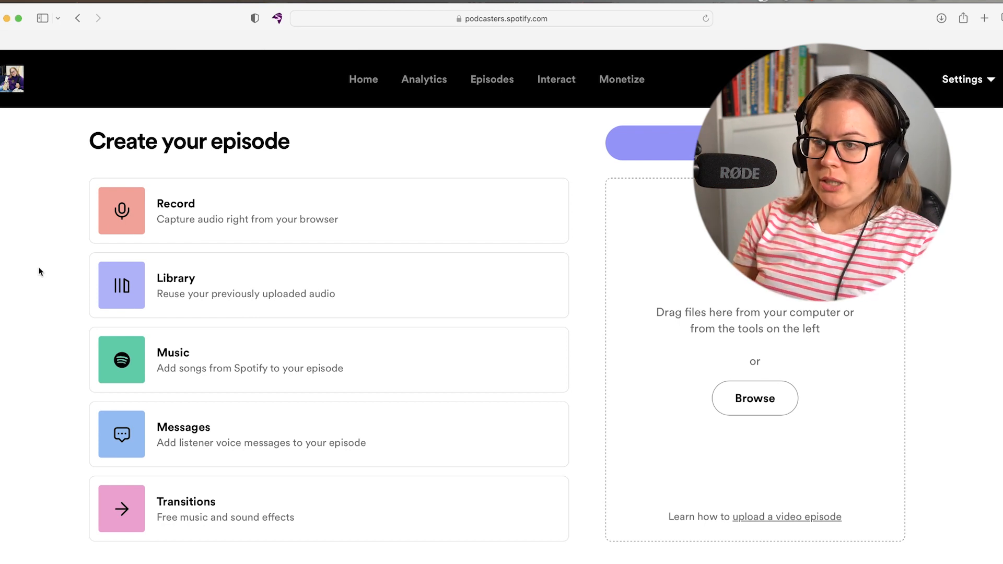
{"action": "left_click", "coordinate": [225, 196]}
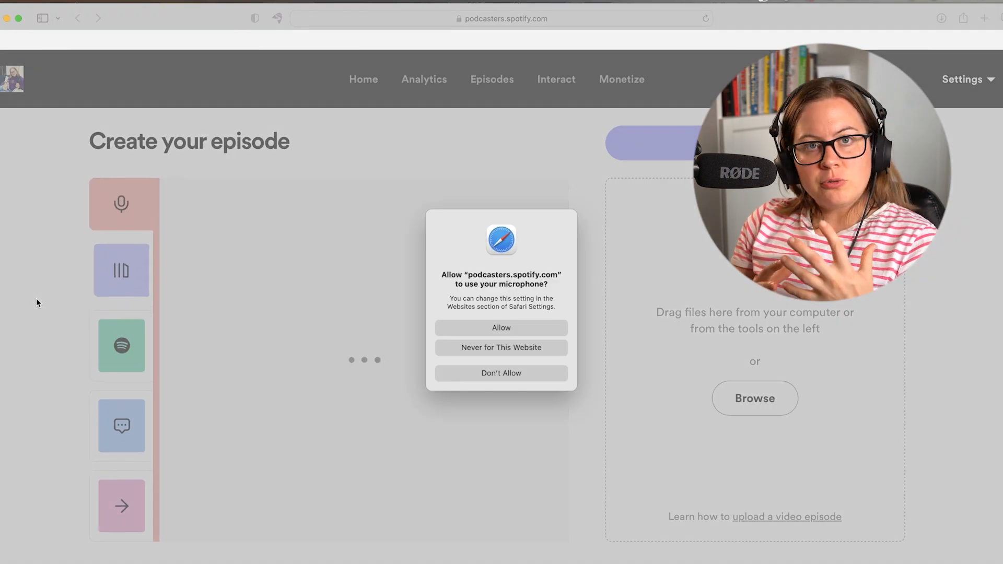
{"action": "left_click", "coordinate": [517, 329]}
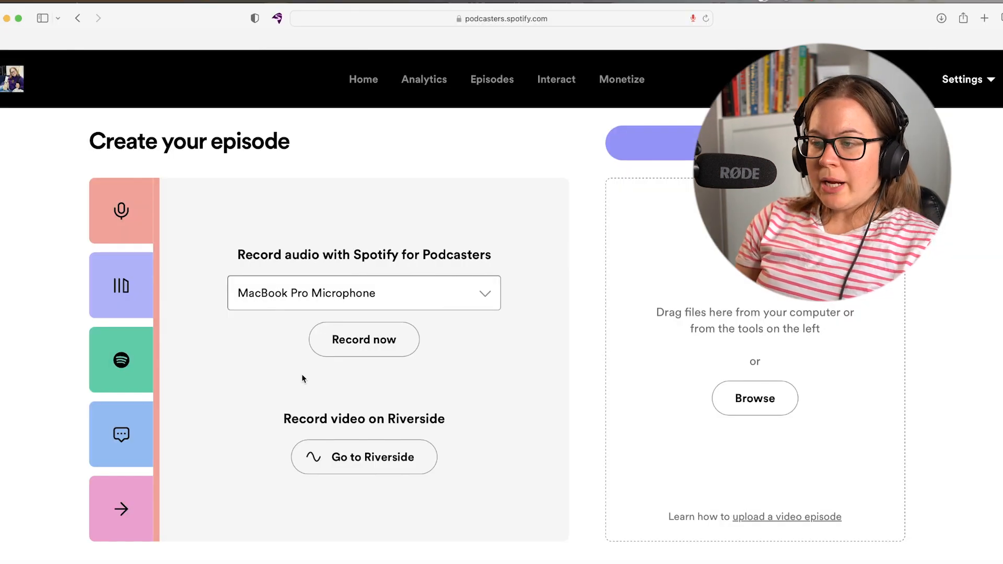
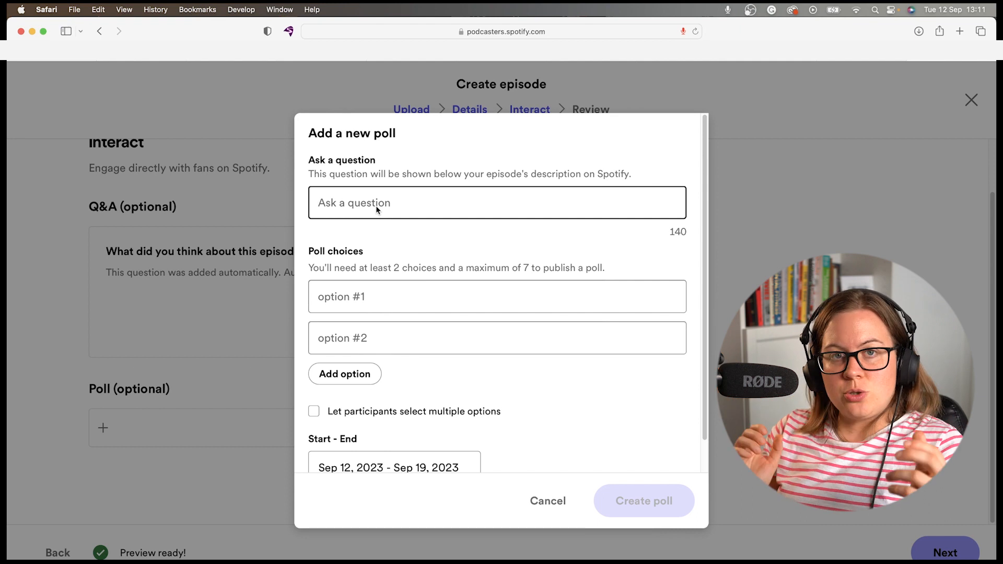
Cancel the Add a new poll form, leaving only the automatic Q&A question.
{"action": "scroll", "coordinate": [483, 331], "scroll_direction": "down", "scroll_amount": 2}
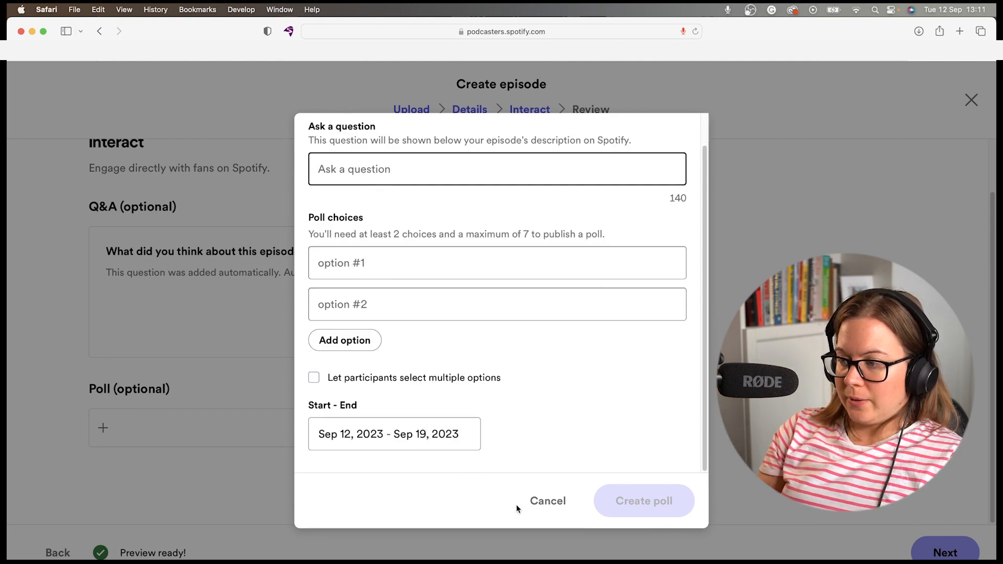
{"action": "left_click", "coordinate": [533, 502]}
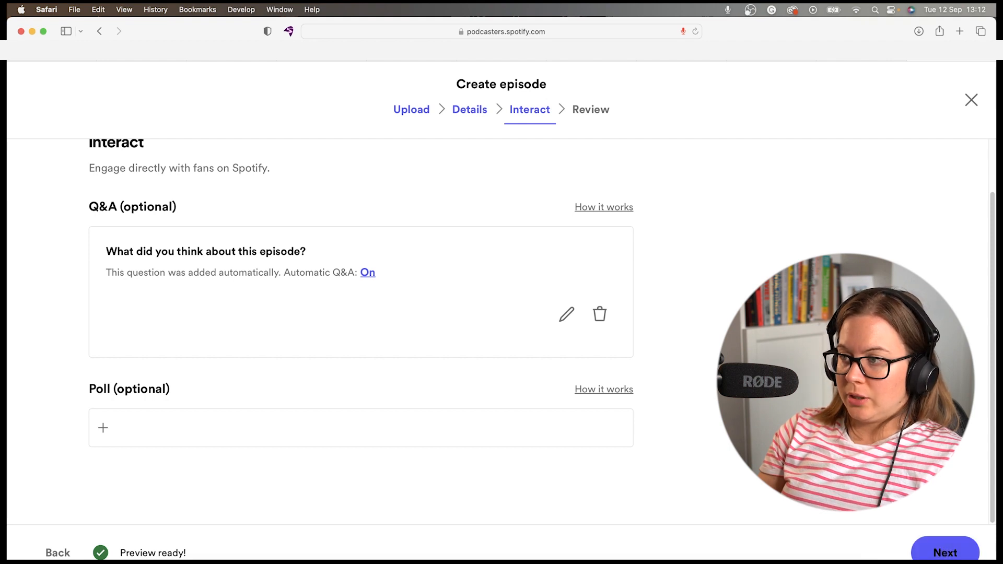
Review and publish 'How do you become an actor?', then return to Home.
{"action": "left_click", "coordinate": [942, 553]}
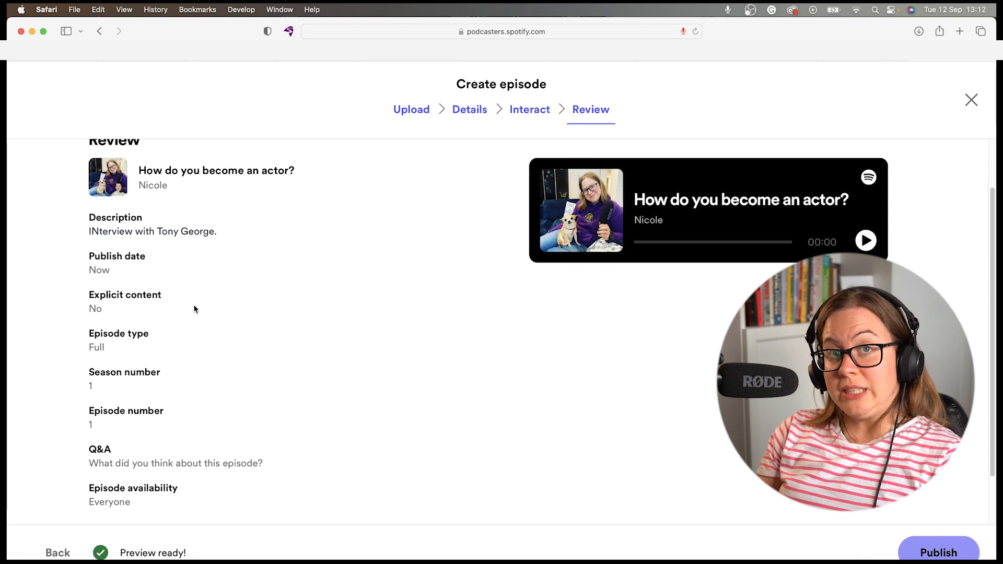
{"action": "scroll", "coordinate": [219, 318], "scroll_direction": "down", "scroll_amount": 2}
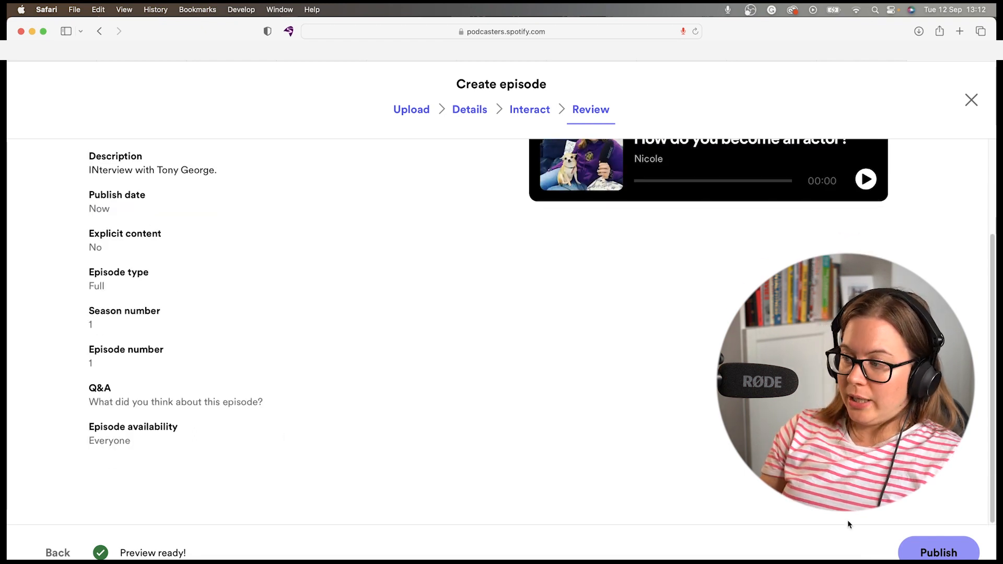
{"action": "left_click", "coordinate": [923, 554]}
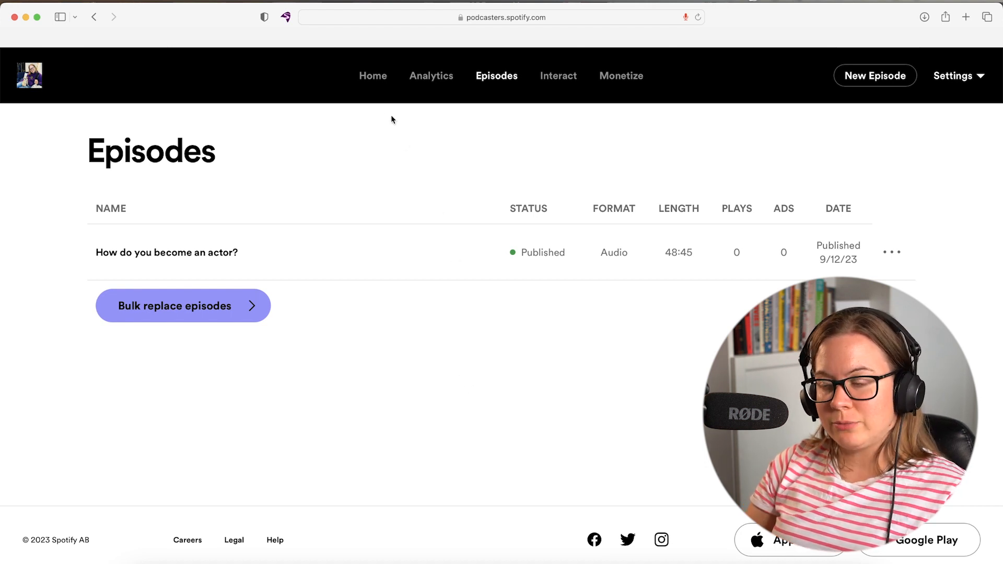
{"action": "left_click", "coordinate": [373, 76]}
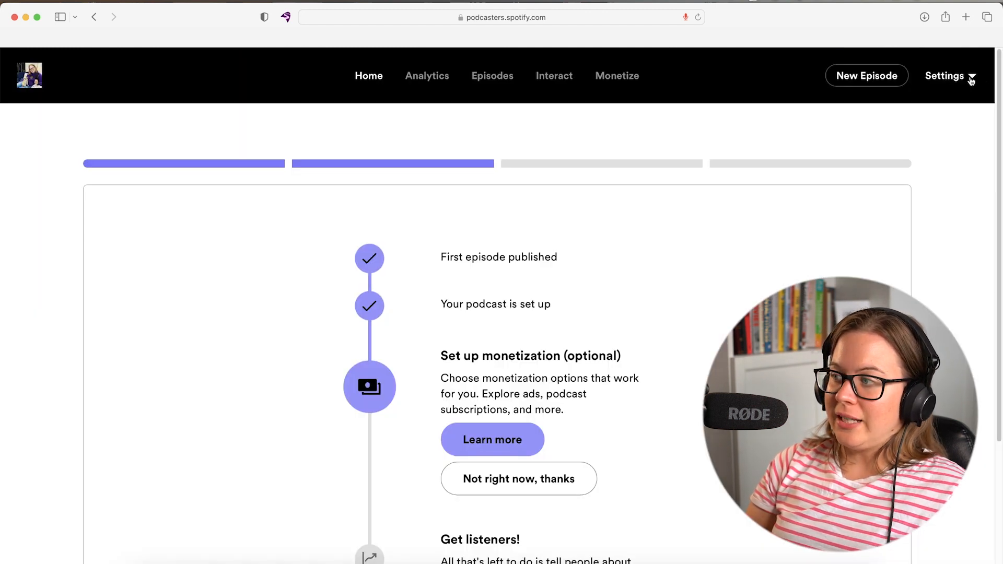
Copy the show's Spotify link from Podcast availability and open a new private window.
{"action": "left_click", "coordinate": [970, 80]}
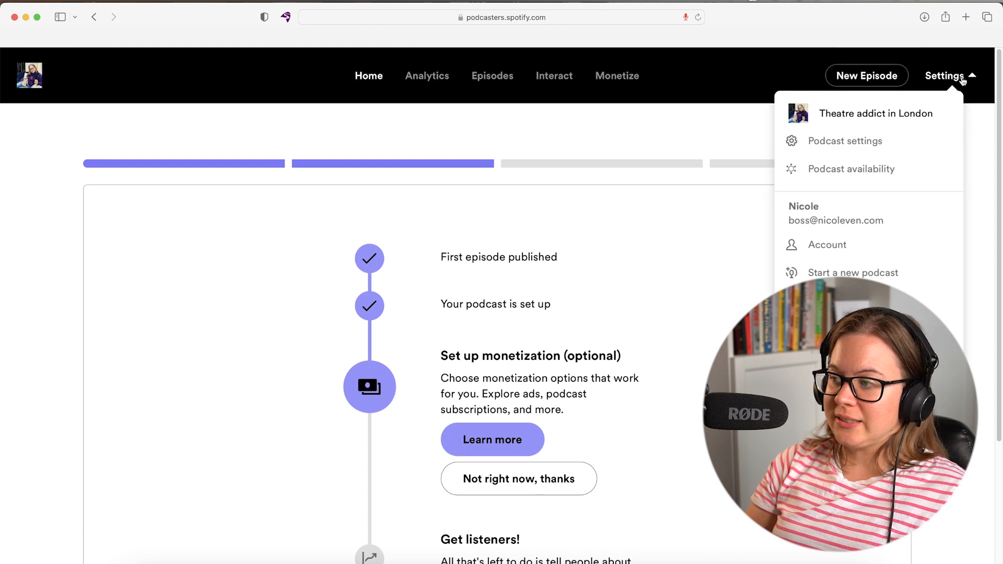
{"action": "left_click", "coordinate": [888, 172]}
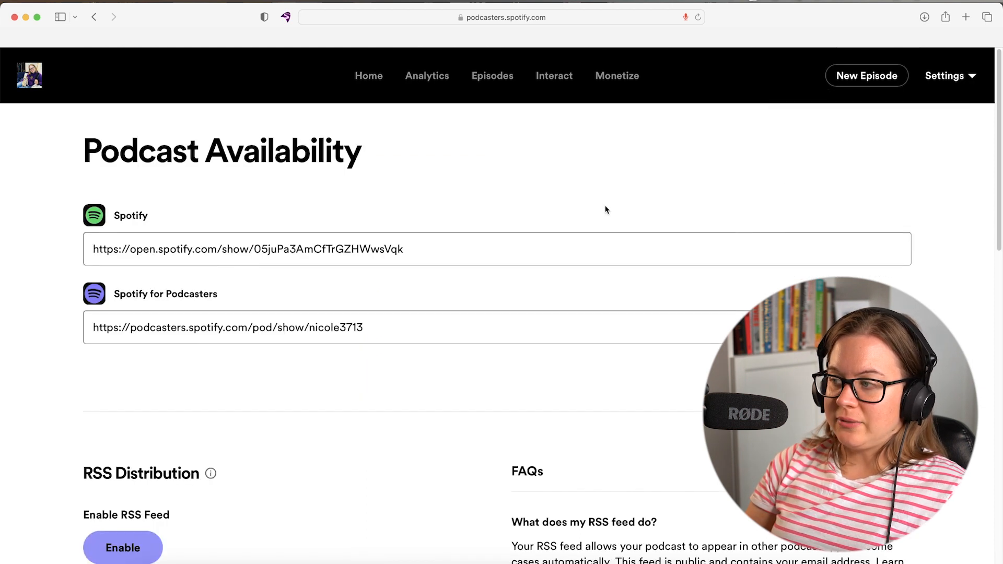
{"action": "left_click", "coordinate": [419, 250]}
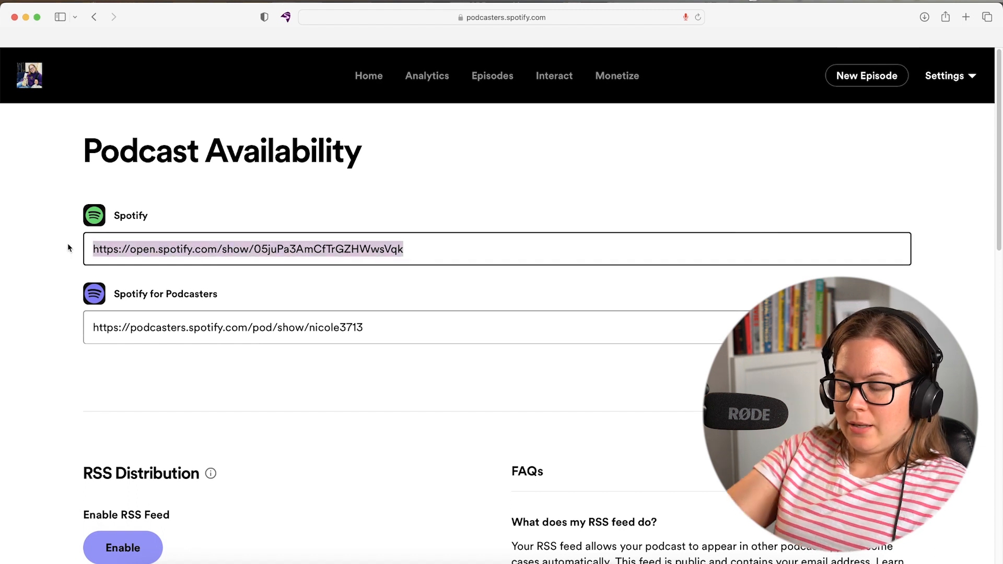
{"action": "left_click", "coordinate": [65, 0]}
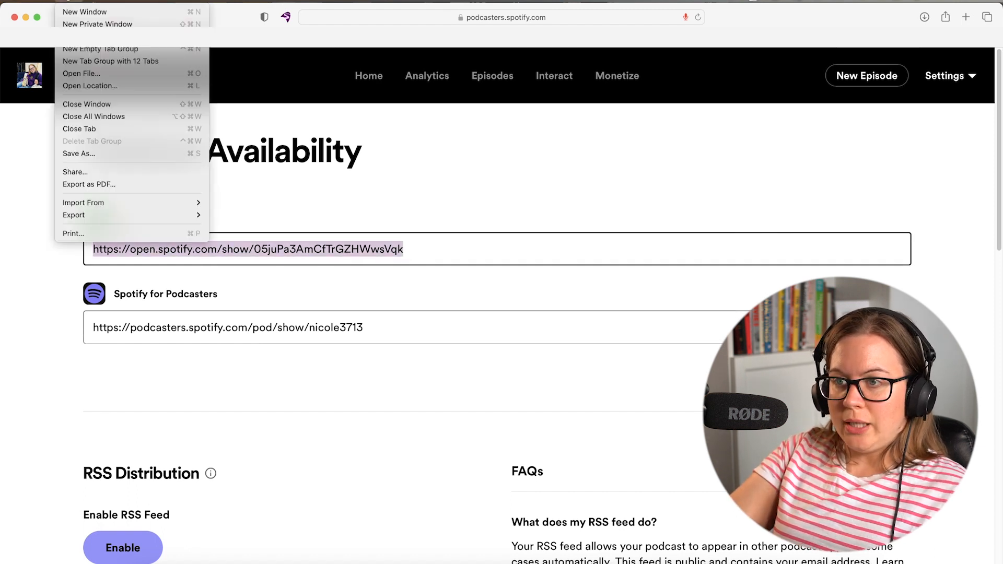
{"action": "left_click", "coordinate": [79, 24]}
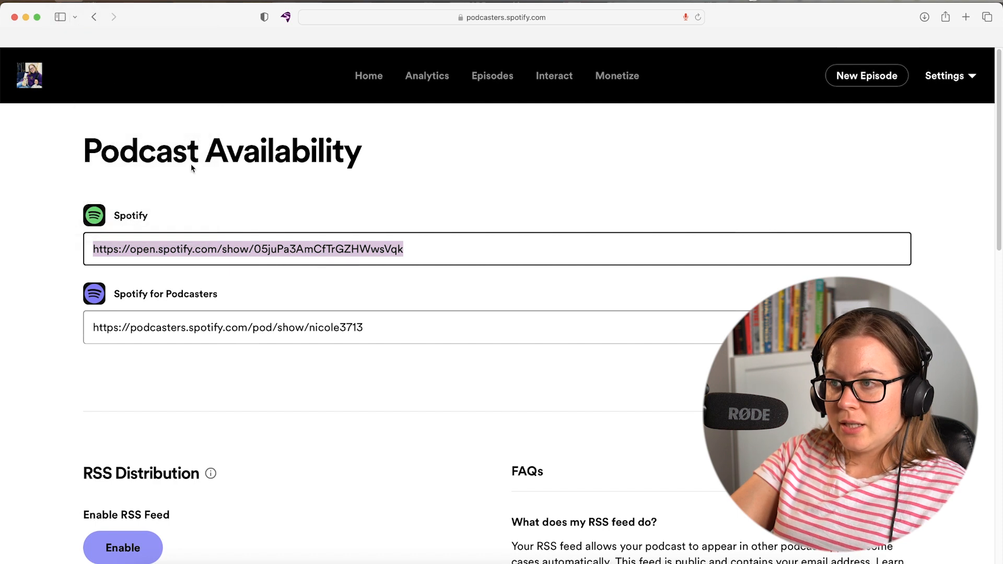
Load the show's public Spotify page in the private window to confirm the episode, then minimise it.
{"action": "key", "text": "super+v"}
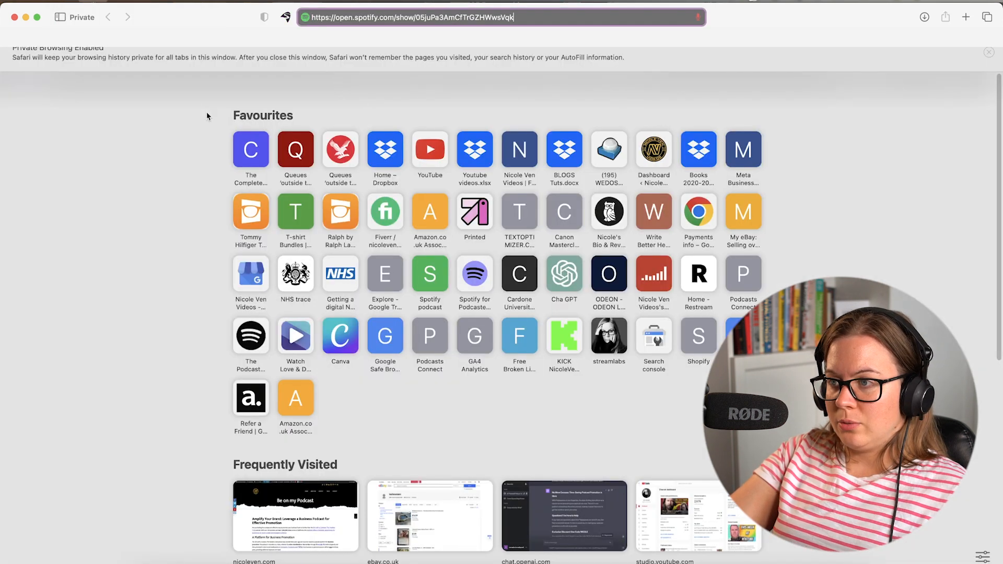
{"action": "key", "text": "Return"}
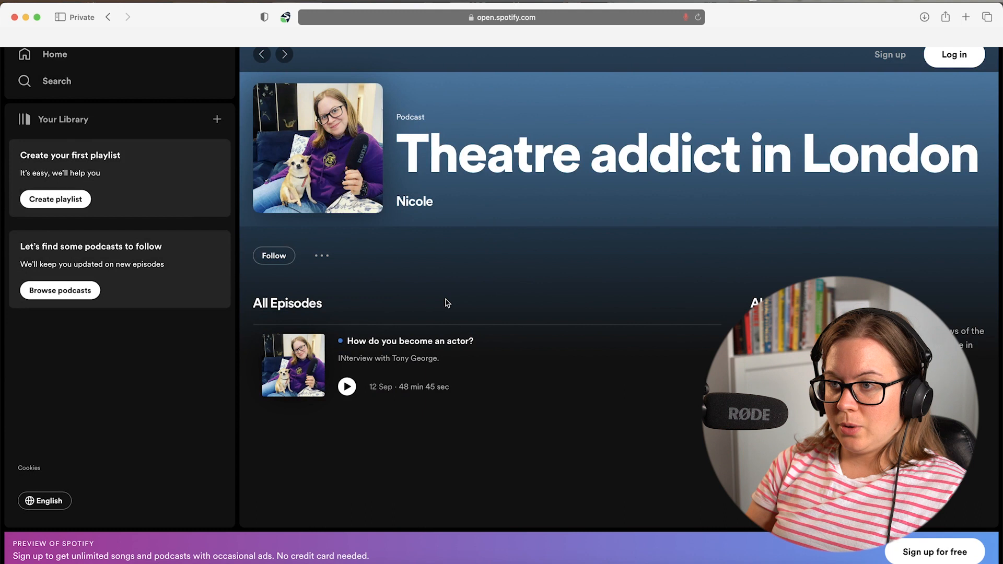
{"action": "left_click", "coordinate": [26, 17]}
Back on Podcast Availability, expand the Apple Podcasts submission instructions.
{"action": "left_click", "coordinate": [548, 291]}
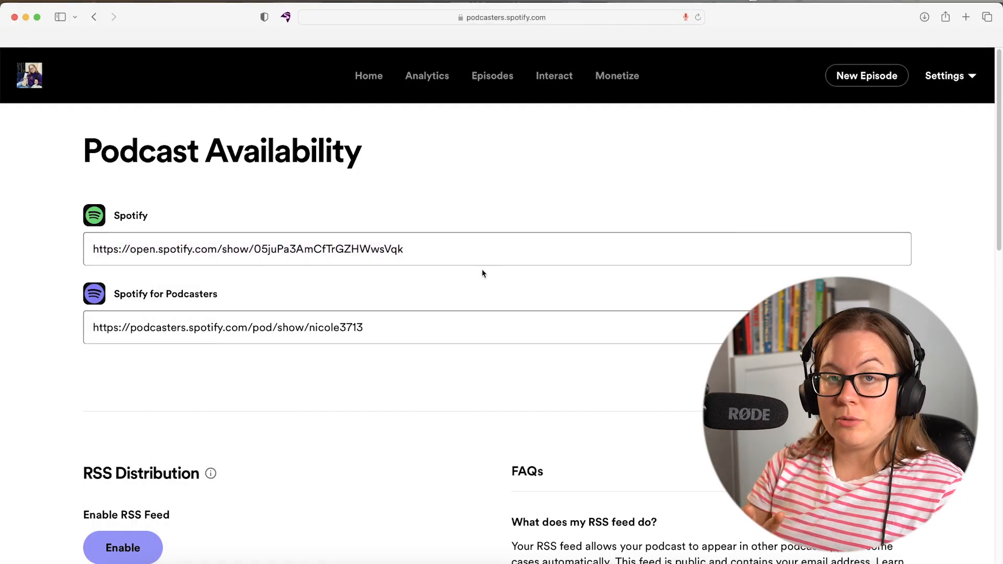
{"action": "scroll", "coordinate": [490, 290], "scroll_direction": "down", "scroll_amount": 8}
{"action": "scroll", "coordinate": [489, 291], "scroll_direction": "down", "scroll_amount": 2}
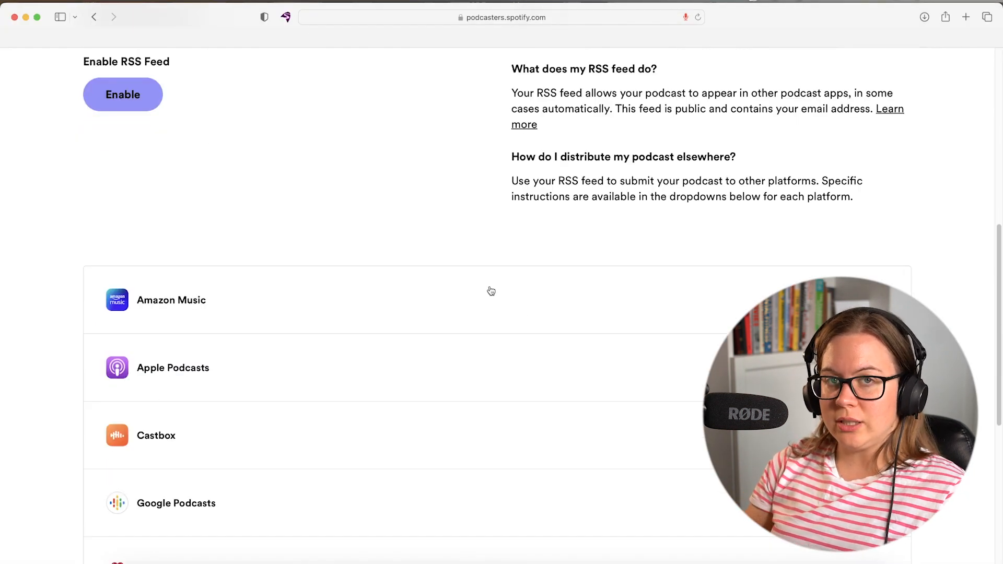
{"action": "scroll", "coordinate": [464, 237], "scroll_direction": "down", "scroll_amount": 2}
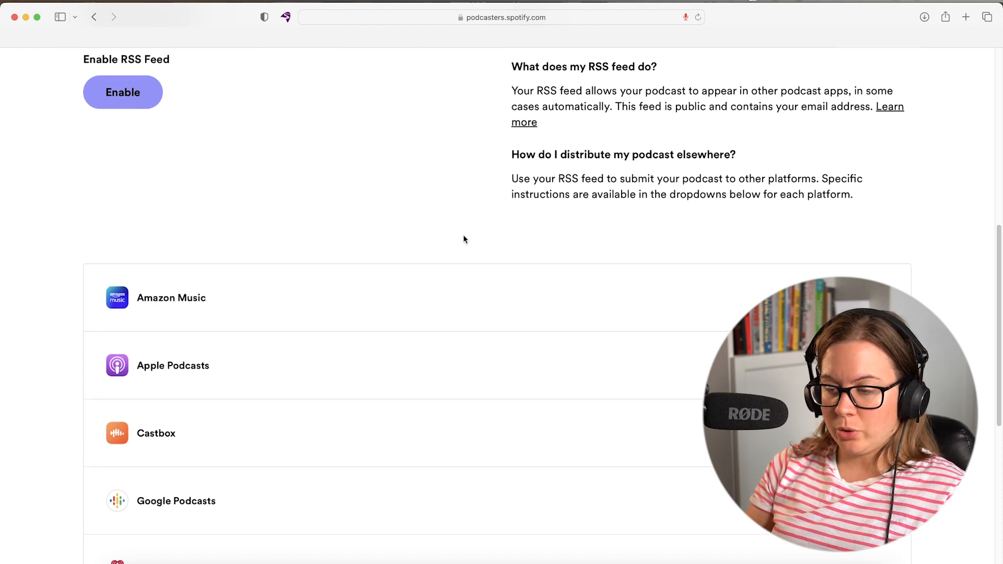
{"action": "scroll", "coordinate": [463, 239], "scroll_direction": "down", "scroll_amount": 6}
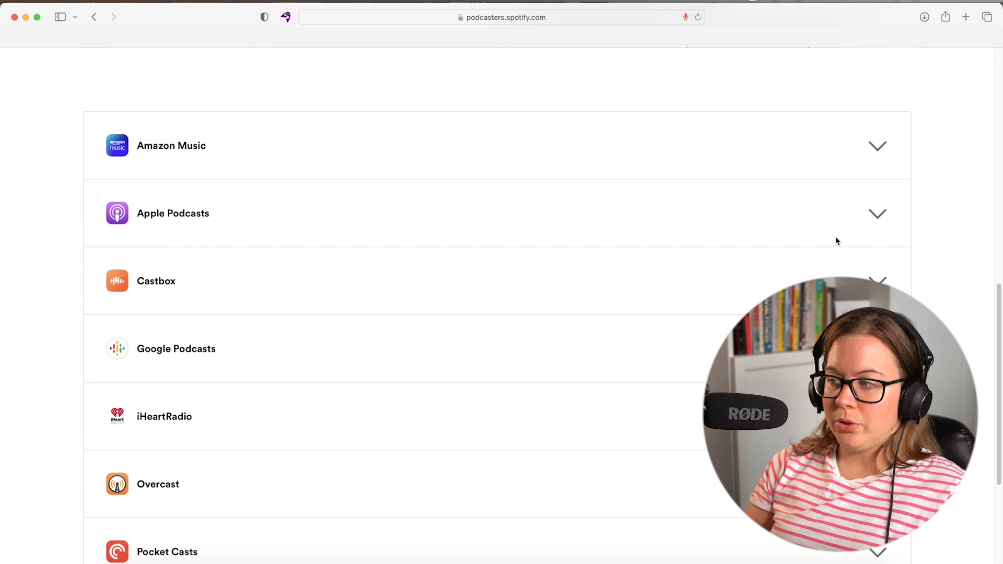
{"action": "left_click", "coordinate": [877, 213]}
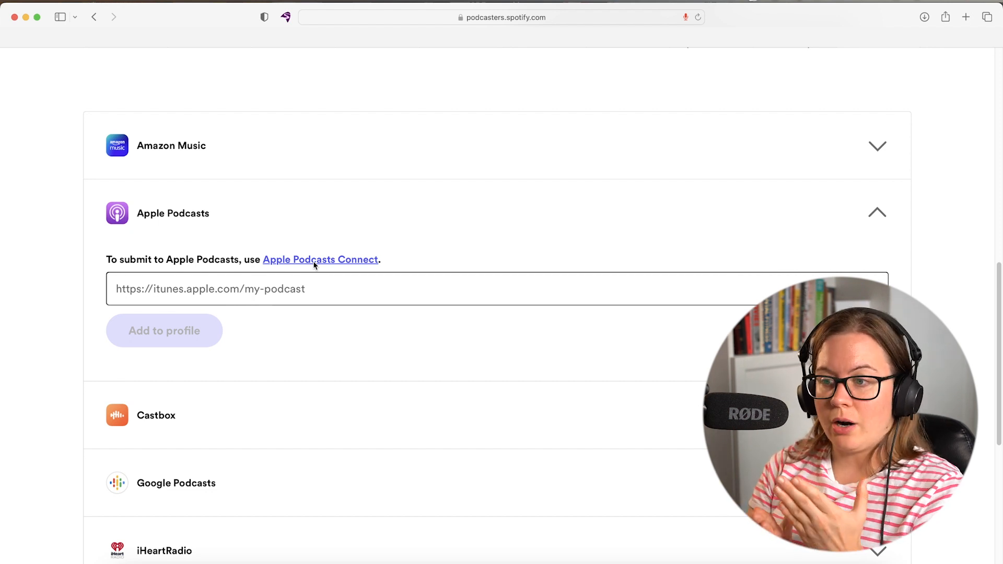
Expand the Google Podcasts instructions and scroll back up to RSS Distribution.
{"action": "scroll", "coordinate": [331, 274], "scroll_direction": "down", "scroll_amount": 2}
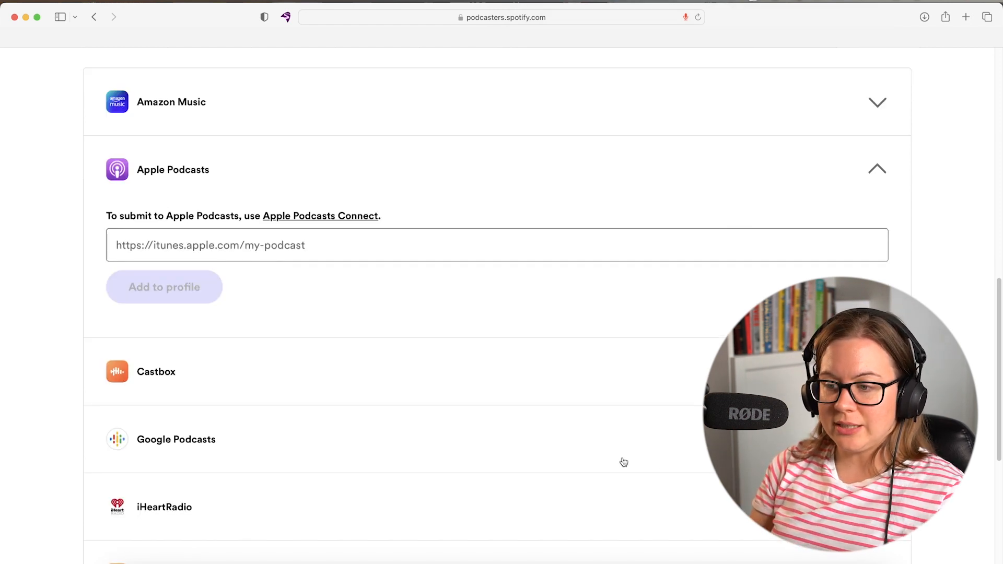
{"action": "left_click", "coordinate": [519, 408]}
{"action": "scroll", "coordinate": [307, 474], "scroll_direction": "down", "scroll_amount": 2}
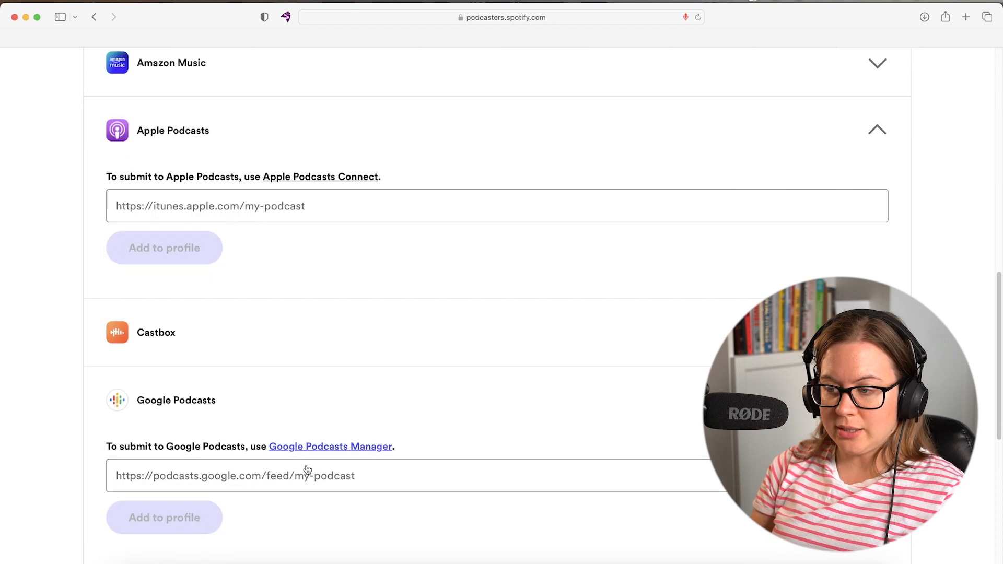
{"action": "scroll", "coordinate": [231, 405], "scroll_direction": "down", "scroll_amount": 2}
{"action": "scroll", "coordinate": [243, 424], "scroll_direction": "down", "scroll_amount": 8}
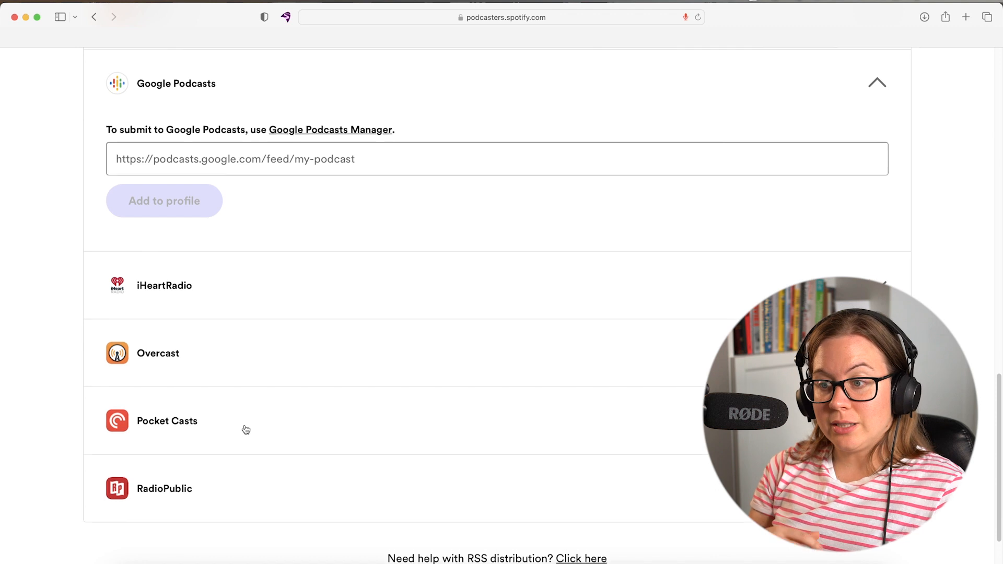
{"action": "scroll", "coordinate": [244, 427], "scroll_direction": "up", "scroll_amount": 20}
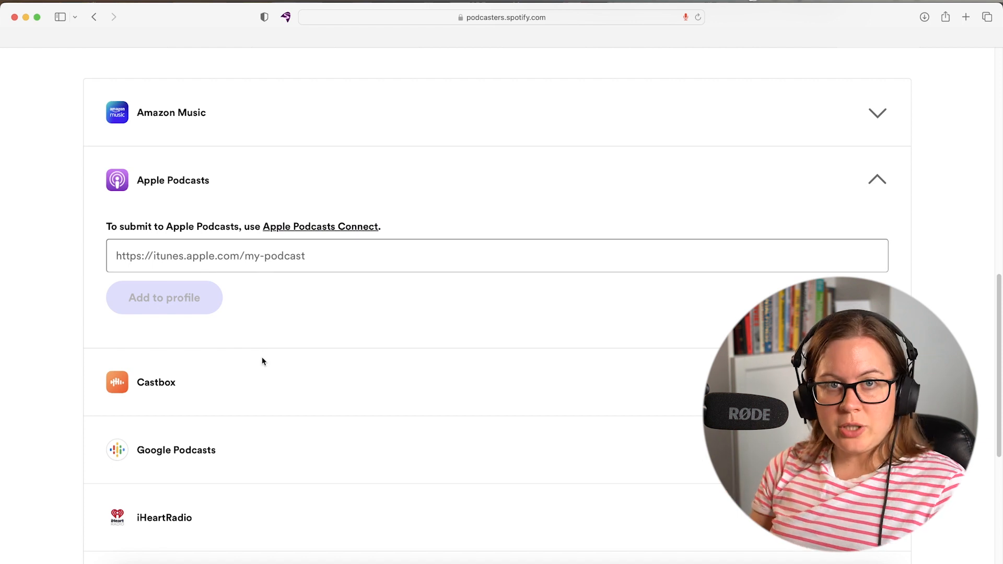
{"action": "scroll", "coordinate": [266, 329], "scroll_direction": "up", "scroll_amount": 10}
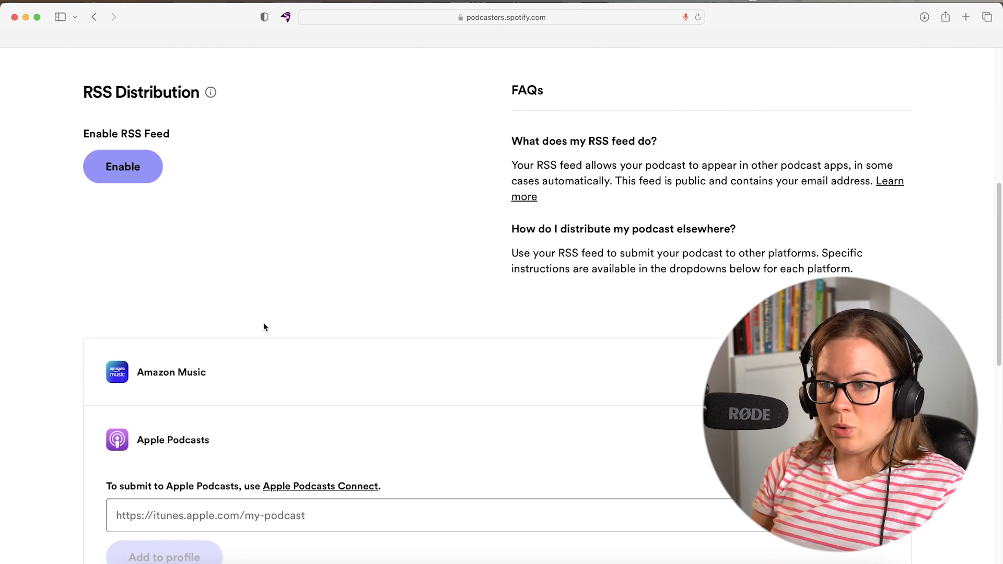
Enable the RSS feed, copy its address, and select the Spotify for Podcasters show link.
{"action": "left_click", "coordinate": [115, 195]}
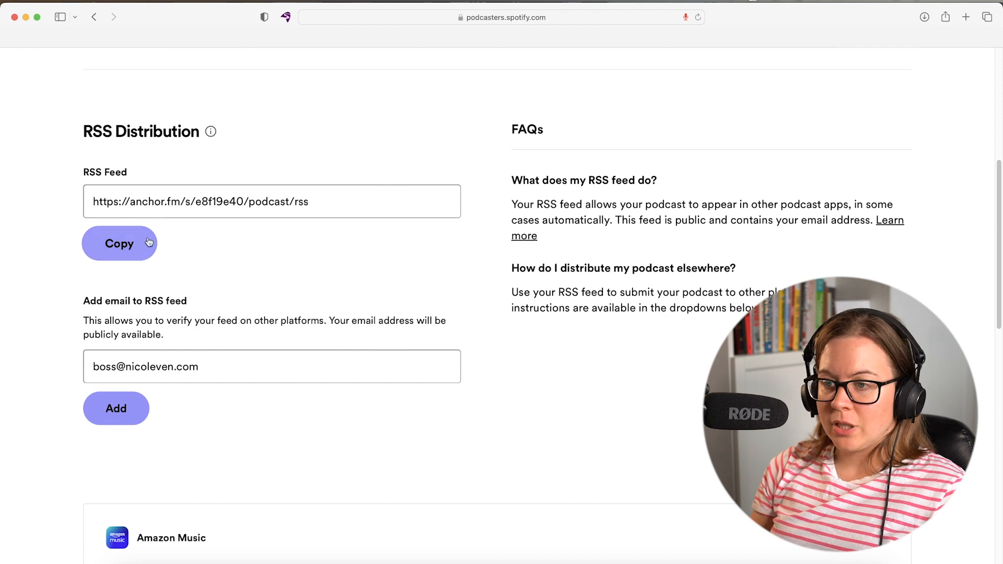
{"action": "left_click", "coordinate": [106, 253]}
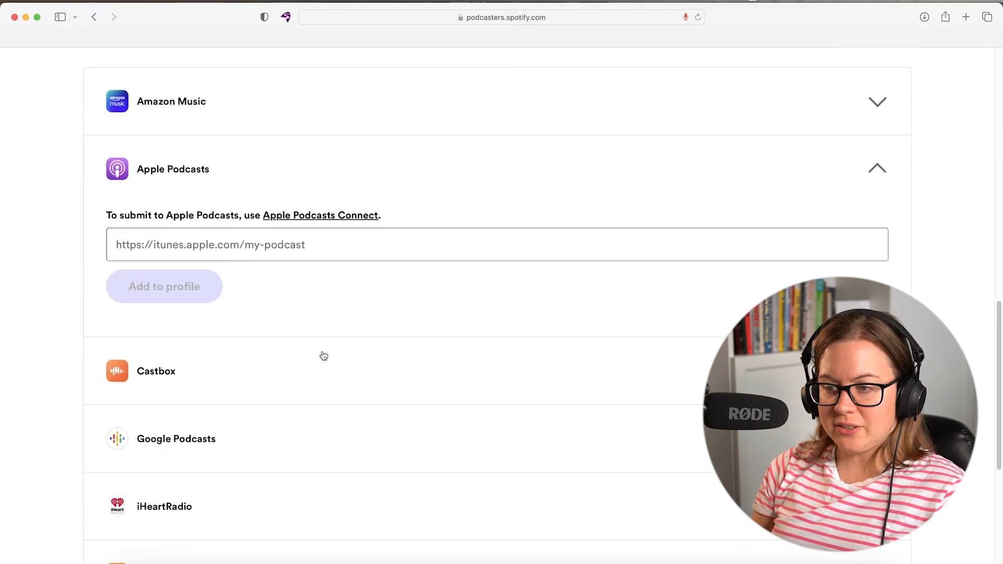
{"action": "scroll", "coordinate": [324, 354], "scroll_direction": "down", "scroll_amount": 2}
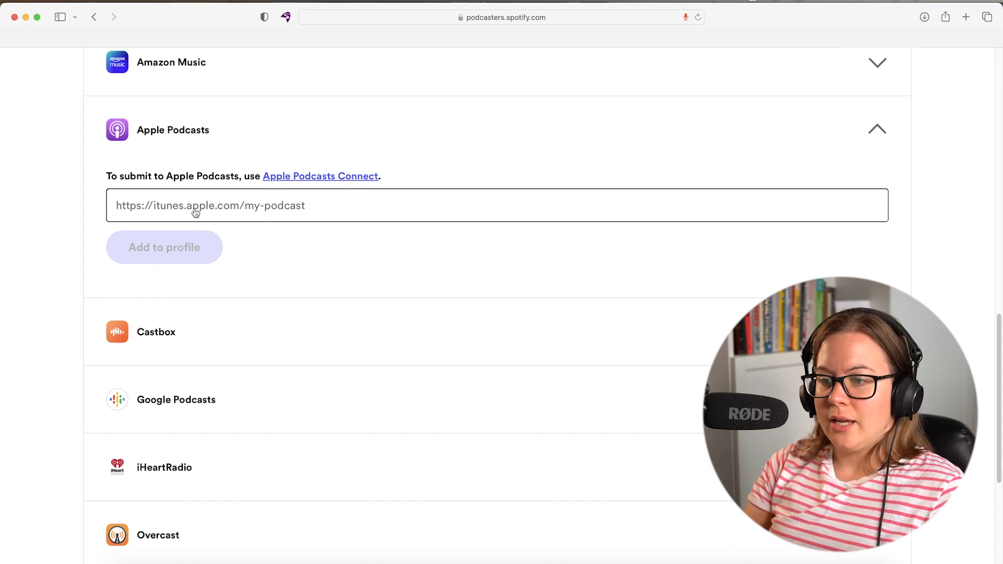
{"action": "left_click", "coordinate": [169, 410]}
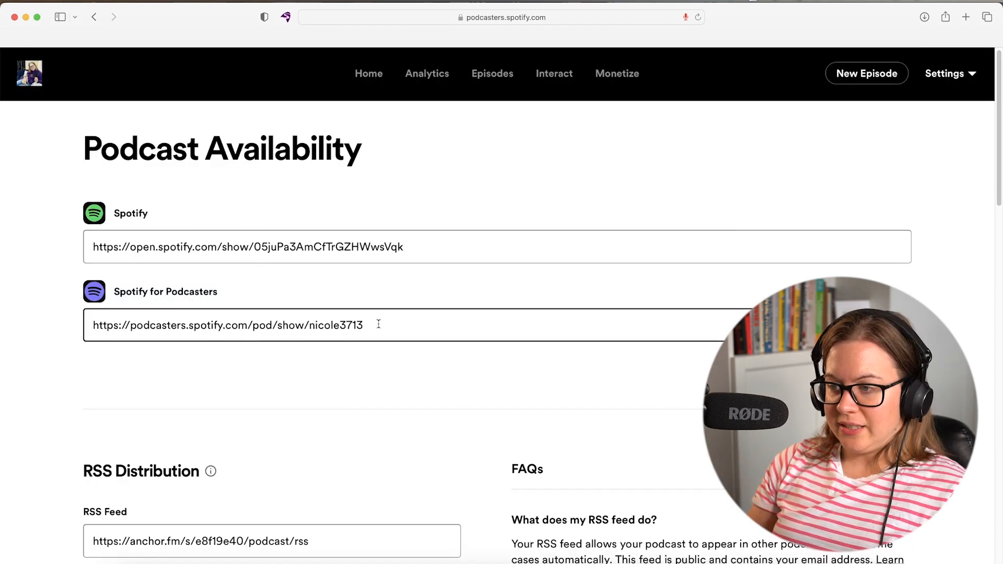
{"action": "left_click_drag", "start_coordinate": [380, 325], "coordinate": [51, 318]}
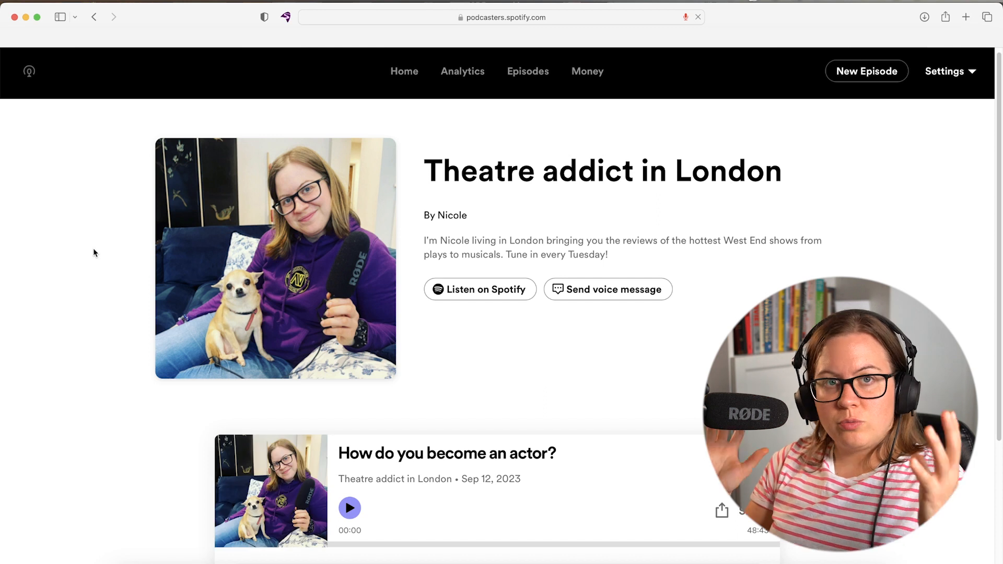
Open the public profile page of Girl with a Camera from its dashboard.
{"action": "scroll", "coordinate": [91, 256], "scroll_direction": "down", "scroll_amount": 3}
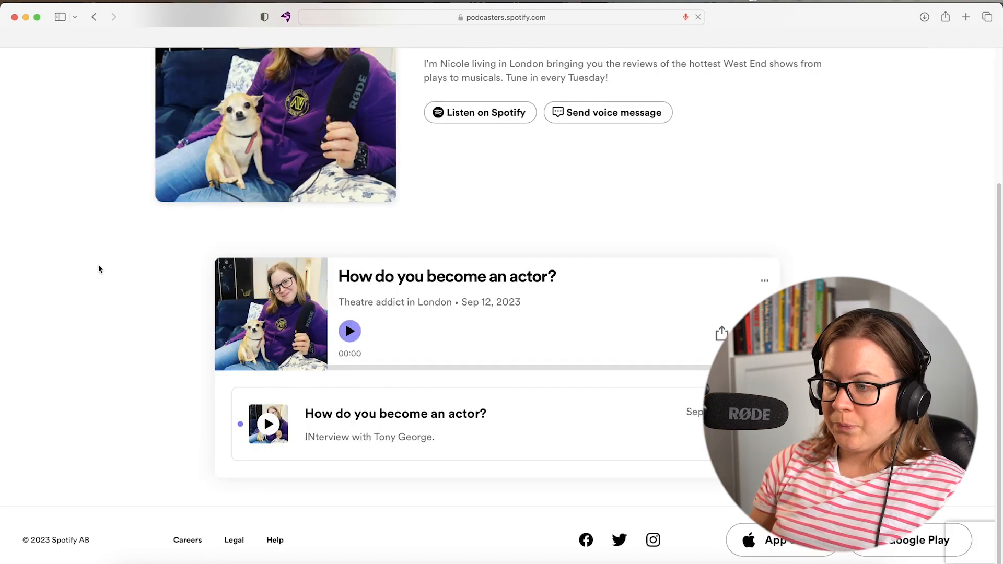
{"action": "scroll", "coordinate": [99, 266], "scroll_direction": "up", "scroll_amount": 3}
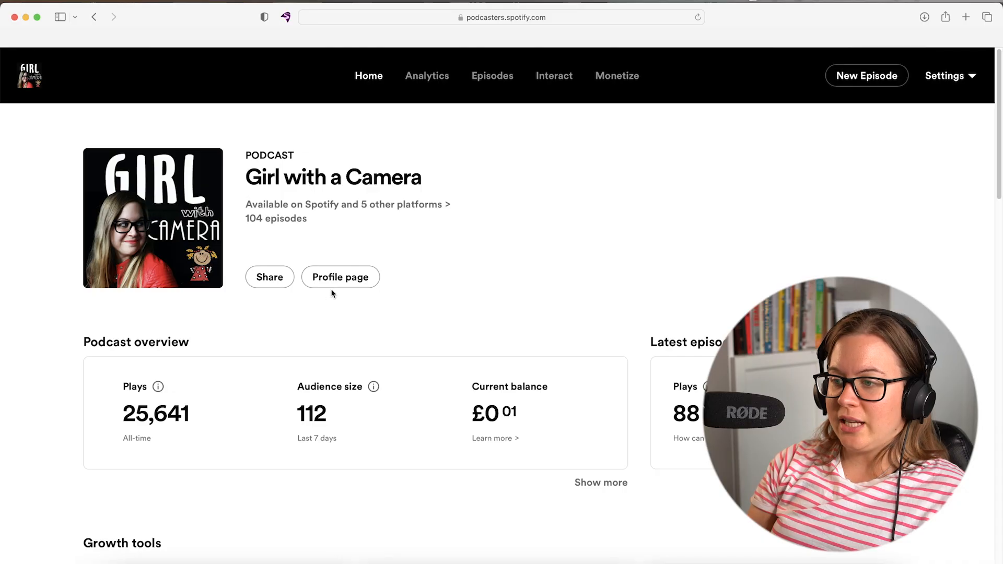
{"action": "left_click", "coordinate": [335, 278]}
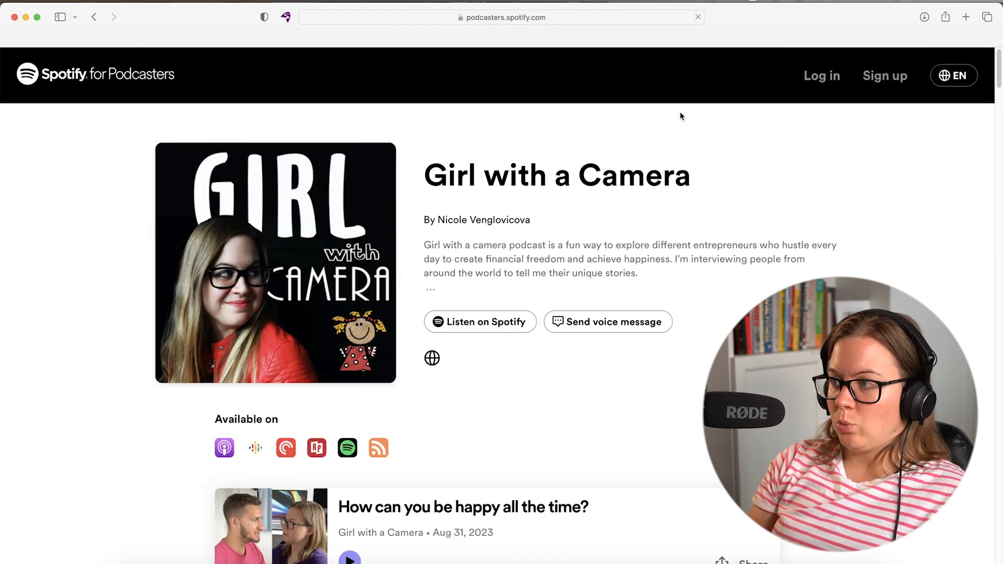
Open Analytics: 25,641 all-time plays, 41 per episode, audience 112, 42 followers.
{"action": "scroll", "coordinate": [679, 112], "scroll_direction": "down", "scroll_amount": 9}
{"action": "left_click", "coordinate": [749, 39]}
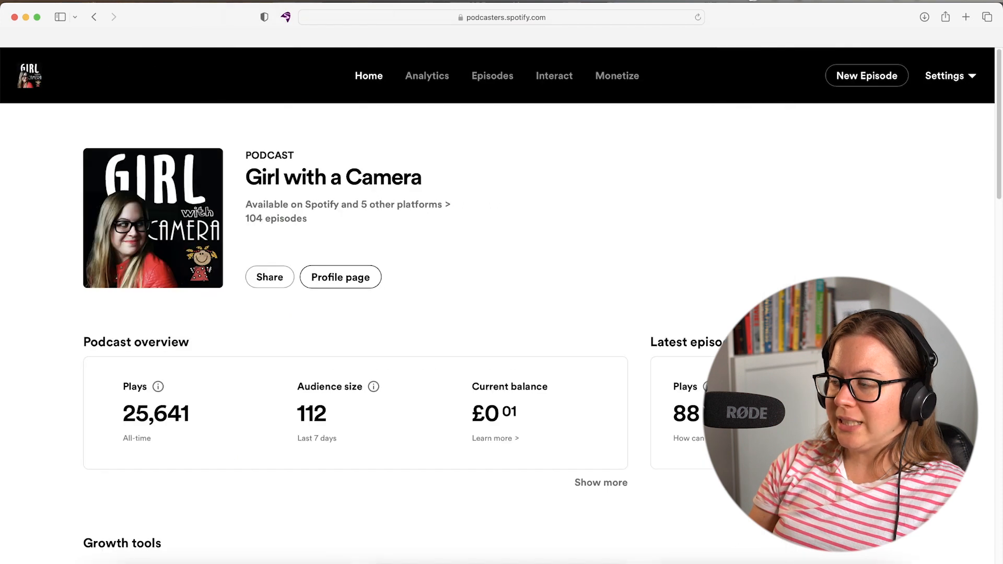
{"action": "left_click", "coordinate": [749, 39]}
{"action": "scroll", "coordinate": [217, 279], "scroll_direction": "up", "scroll_amount": 9}
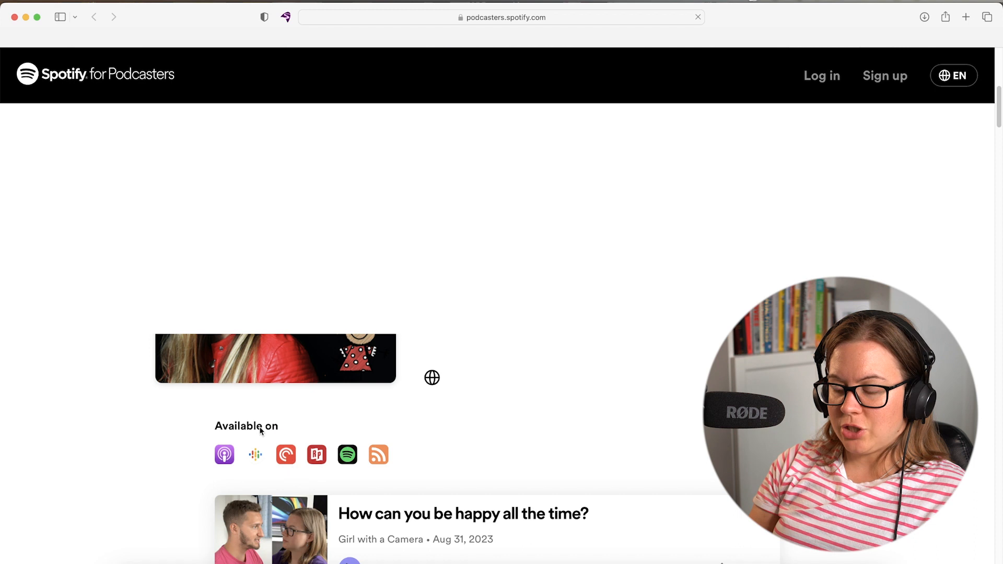
{"action": "scroll", "coordinate": [224, 411], "scroll_direction": "down", "scroll_amount": 1}
{"action": "left_click", "coordinate": [752, 41]}
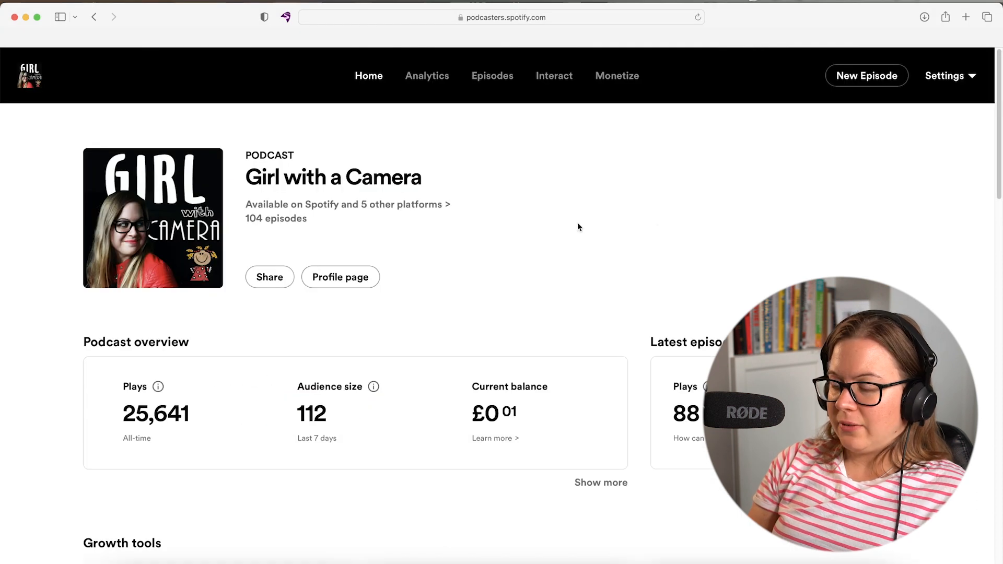
{"action": "left_click", "coordinate": [423, 77]}
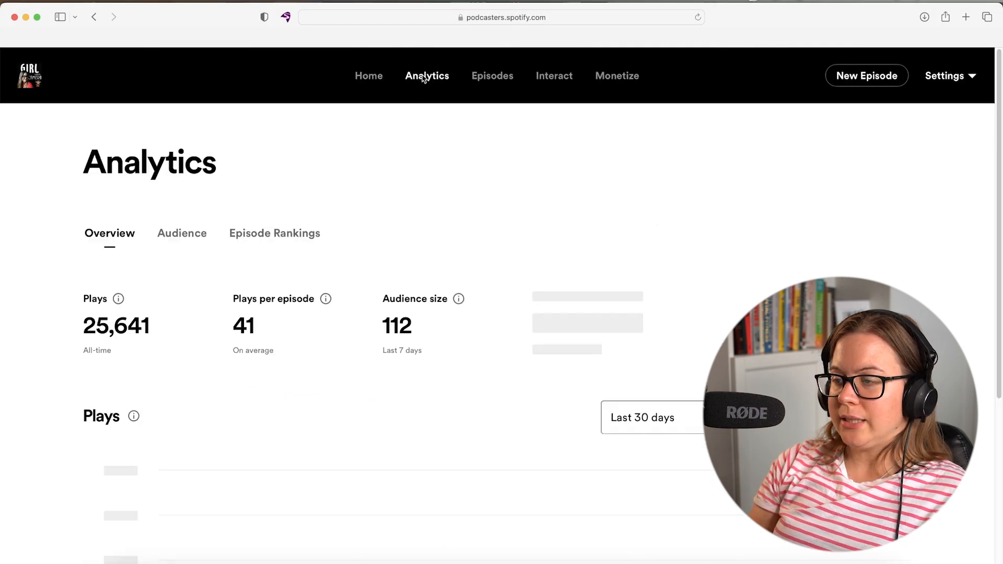
{"action": "scroll", "coordinate": [589, 165], "scroll_direction": "down", "scroll_amount": 1}
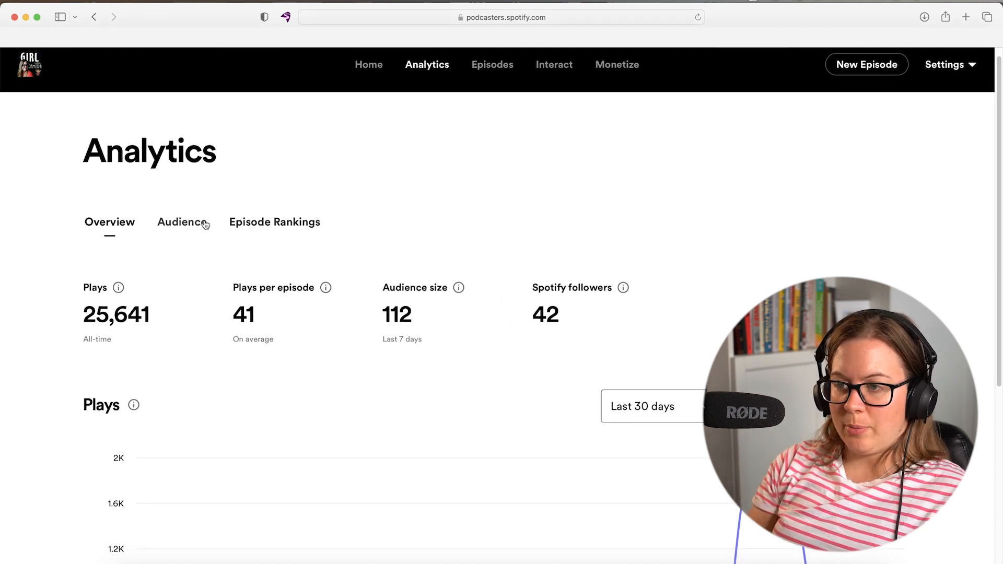
{"action": "scroll", "coordinate": [379, 338], "scroll_direction": "down", "scroll_amount": 5}
{"action": "scroll", "coordinate": [376, 336], "scroll_direction": "up", "scroll_amount": 5}
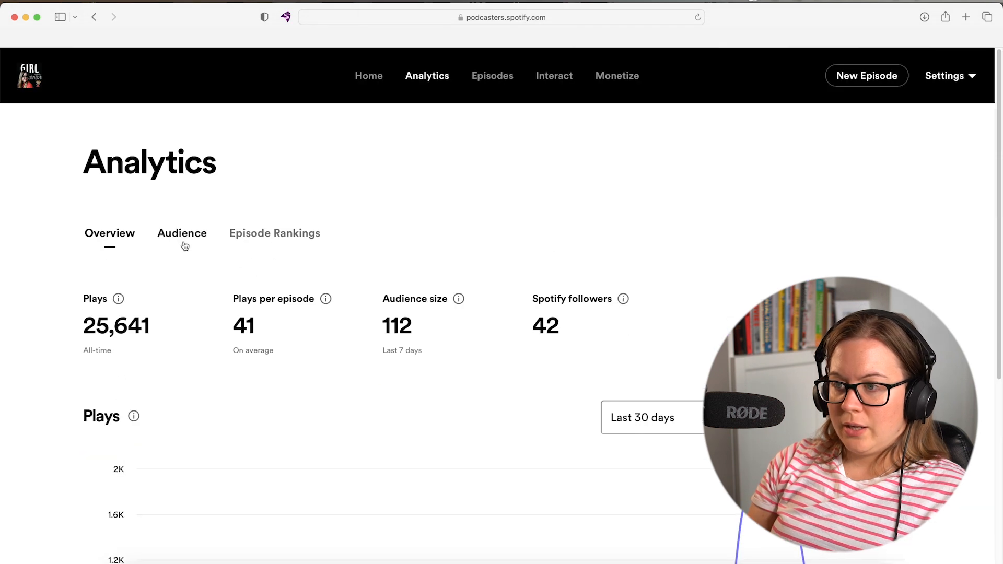
Review the Audience location, platform, gender and age charts, then view Episode Rankings by plays.
{"action": "left_click", "coordinate": [183, 237]}
{"action": "scroll", "coordinate": [581, 230], "scroll_direction": "down", "scroll_amount": 5}
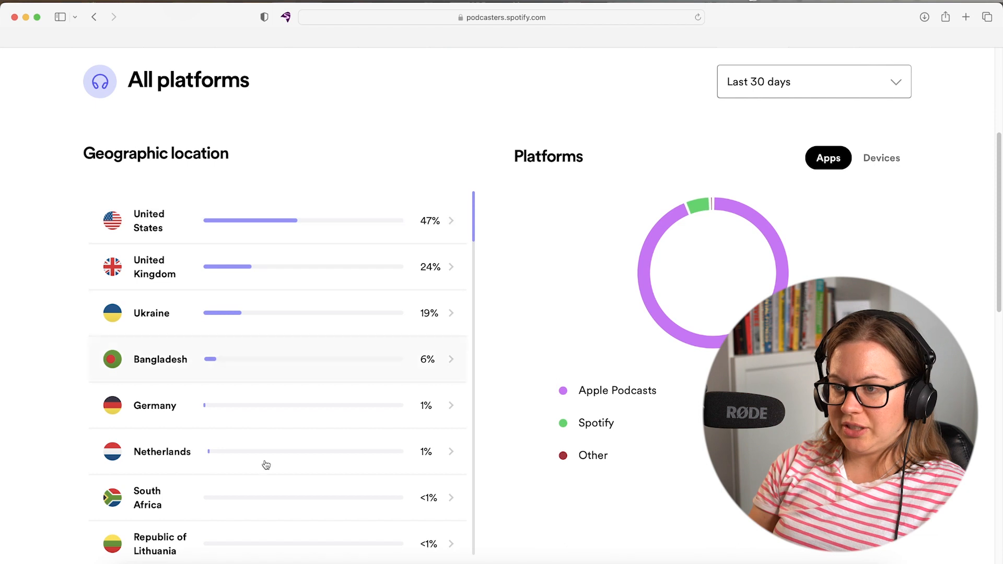
{"action": "mouse_move", "coordinate": [758, 325]}
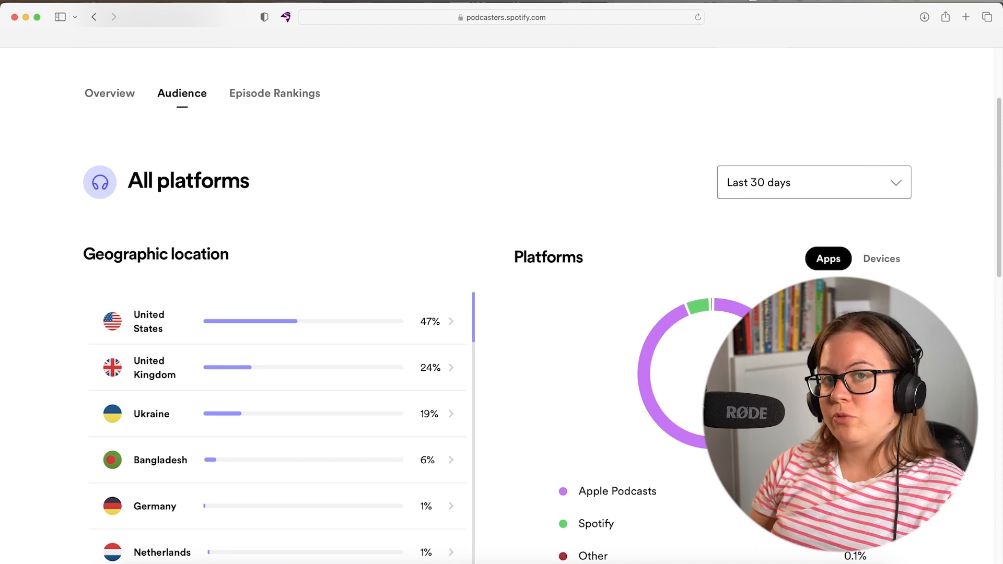
{"action": "scroll", "coordinate": [501, 314], "scroll_direction": "down", "scroll_amount": 2}
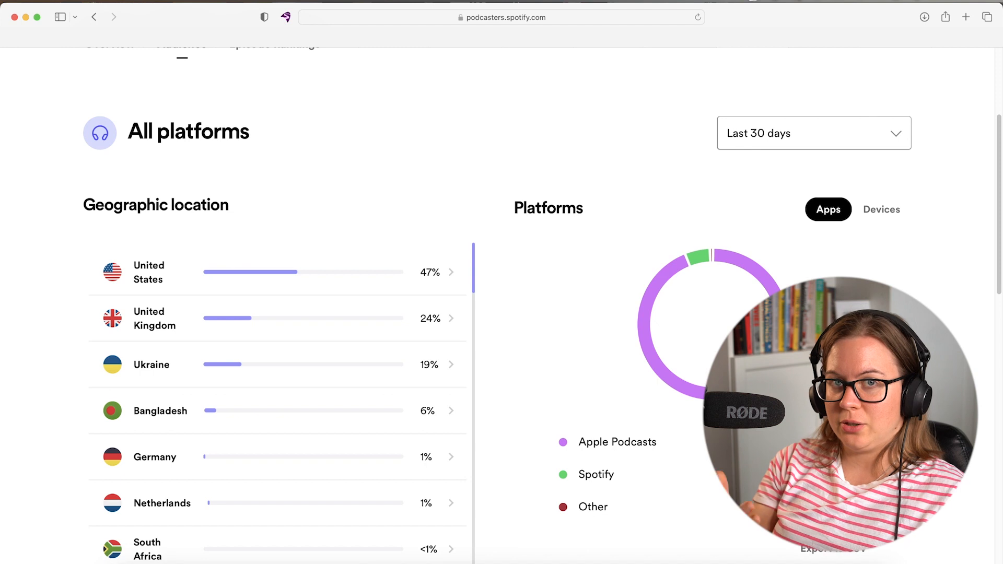
{"action": "scroll", "coordinate": [501, 314], "scroll_direction": "down", "scroll_amount": 2}
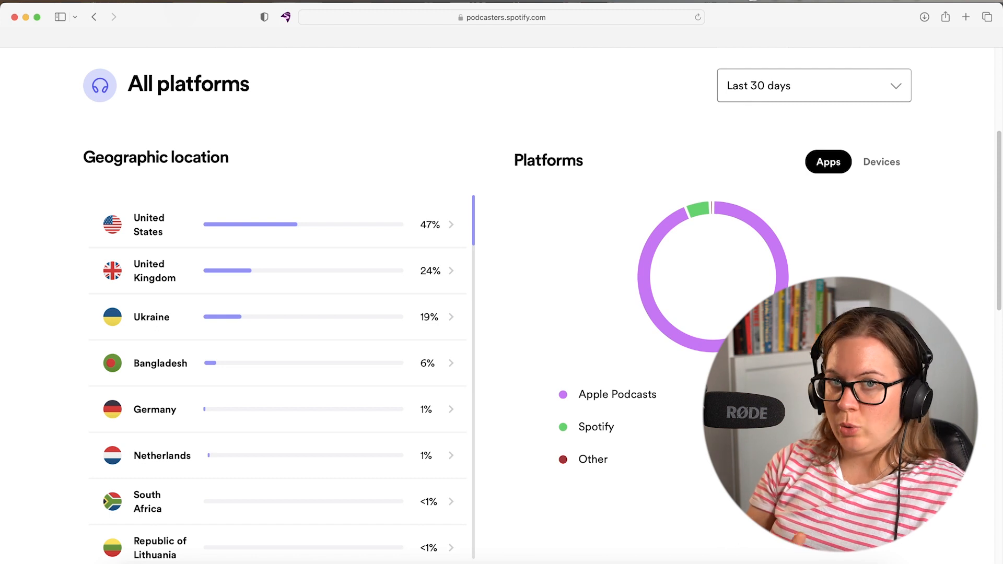
{"action": "scroll", "coordinate": [501, 313], "scroll_direction": "down", "scroll_amount": 10}
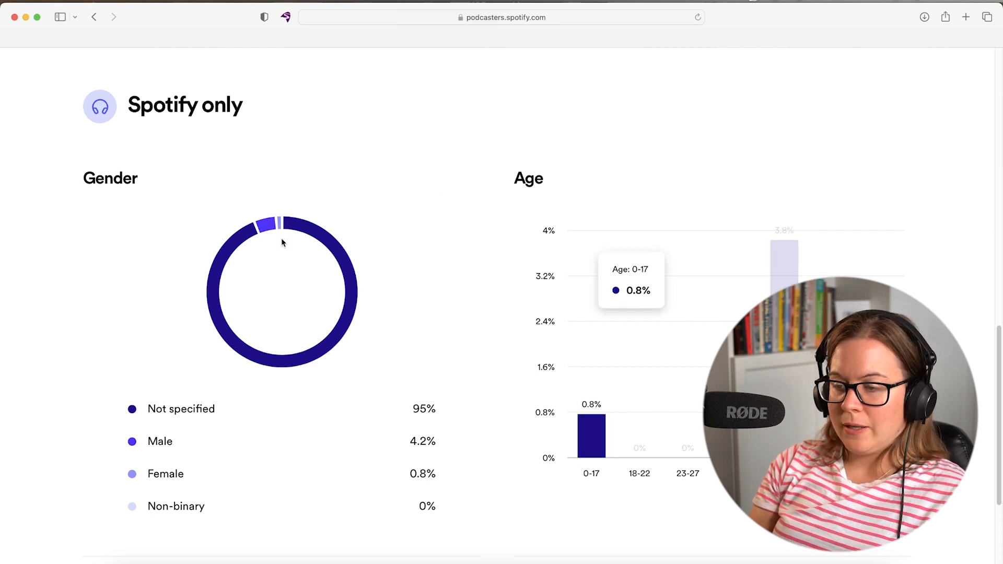
{"action": "scroll", "coordinate": [46, 289], "scroll_direction": "down", "scroll_amount": 3}
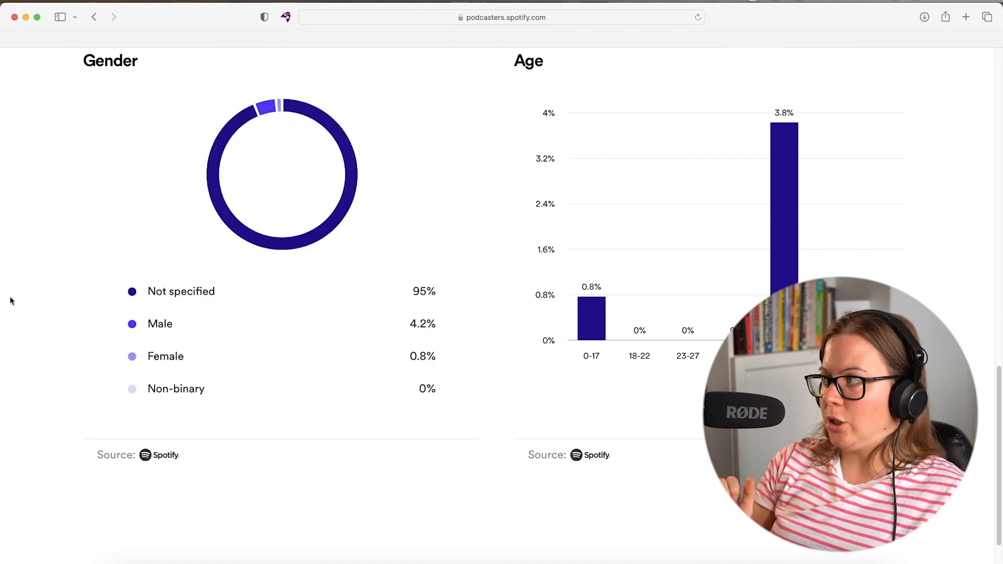
{"action": "scroll", "coordinate": [459, 268], "scroll_direction": "up", "scroll_amount": 15}
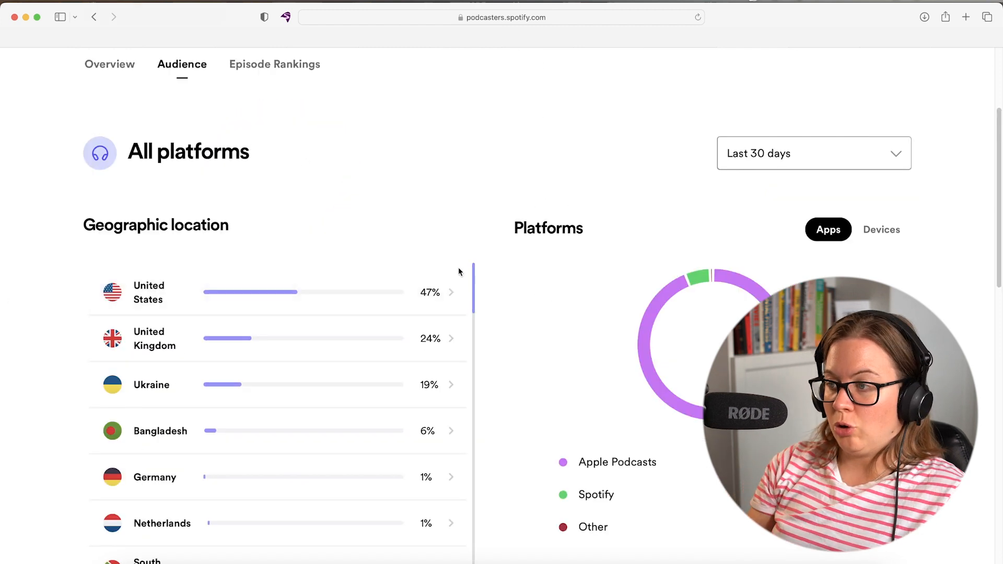
{"action": "left_click", "coordinate": [275, 233]}
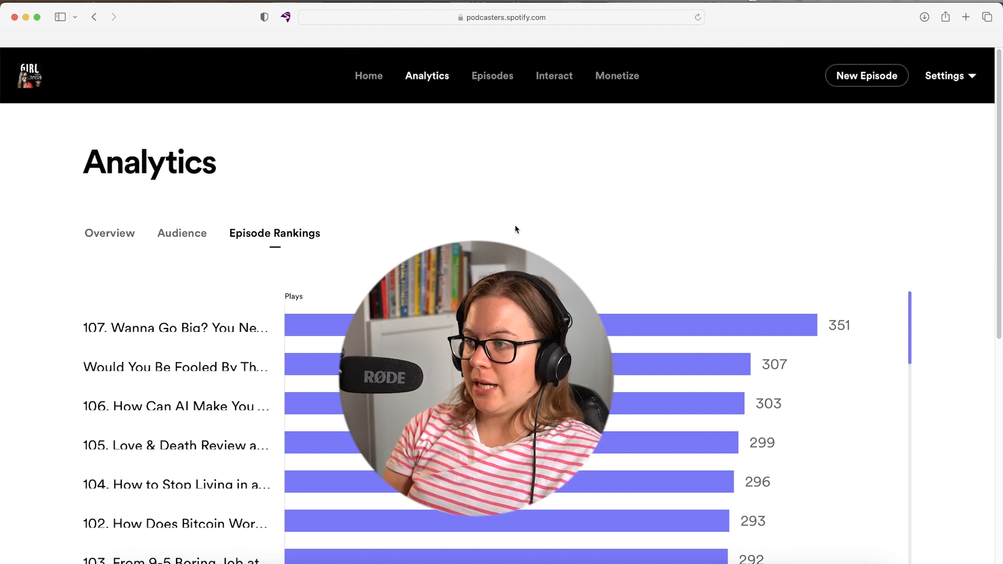
In Monetize (wallet £0.01), start setting up paid monthly subscriptions.
{"action": "left_click", "coordinate": [623, 79]}
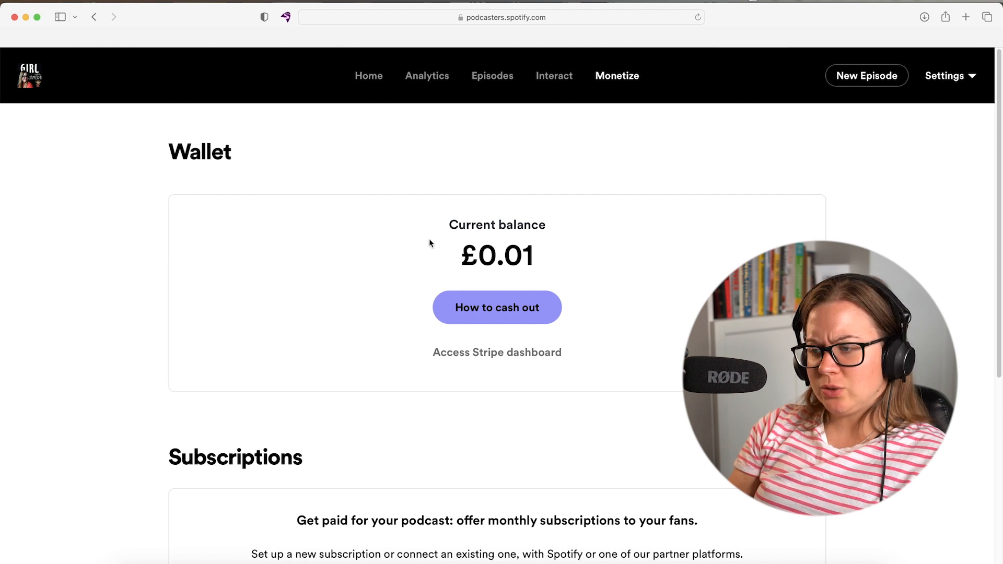
{"action": "scroll", "coordinate": [371, 256], "scroll_direction": "down", "scroll_amount": 6}
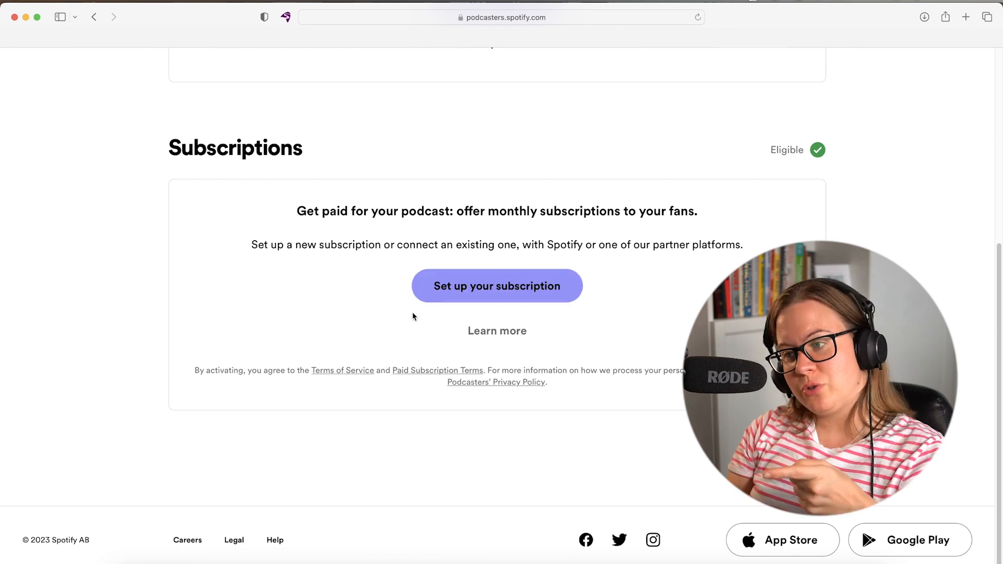
{"action": "left_click", "coordinate": [522, 295]}
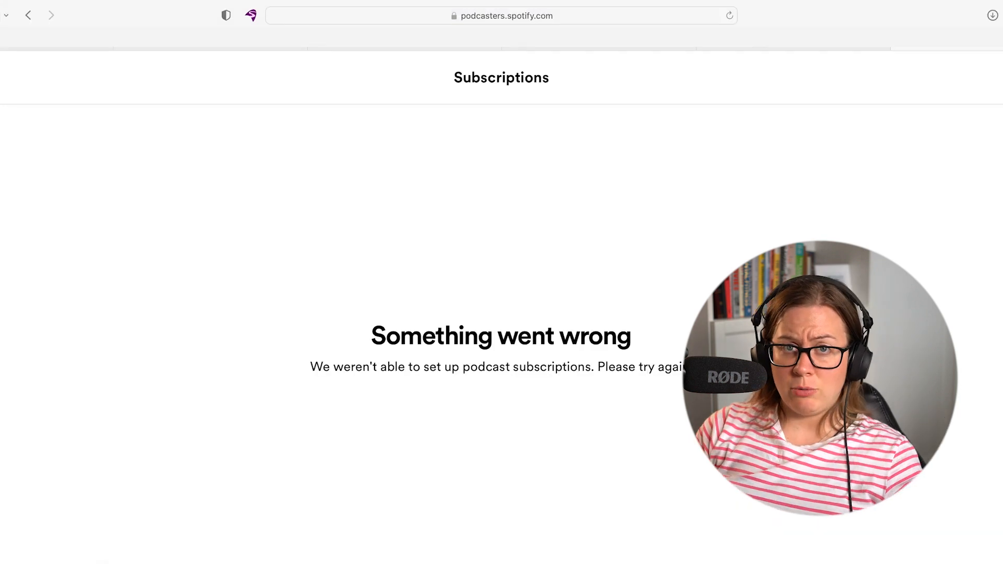